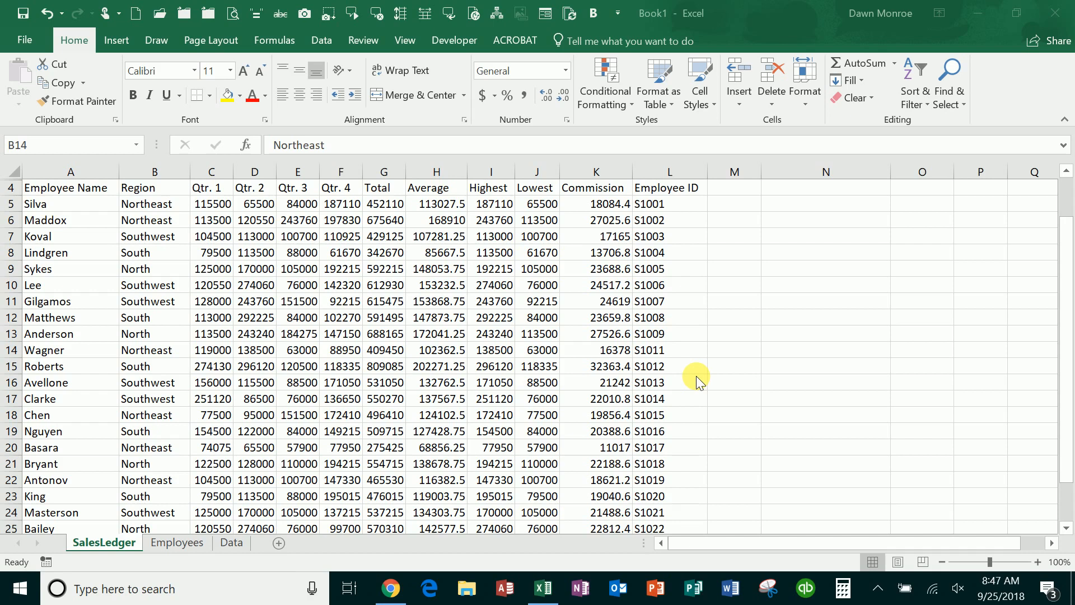
Set the Region cells B5:B100 on the SalesLedger sheet to allow only List values through data validation.
{"action": "left_click", "coordinate": [228, 545]}
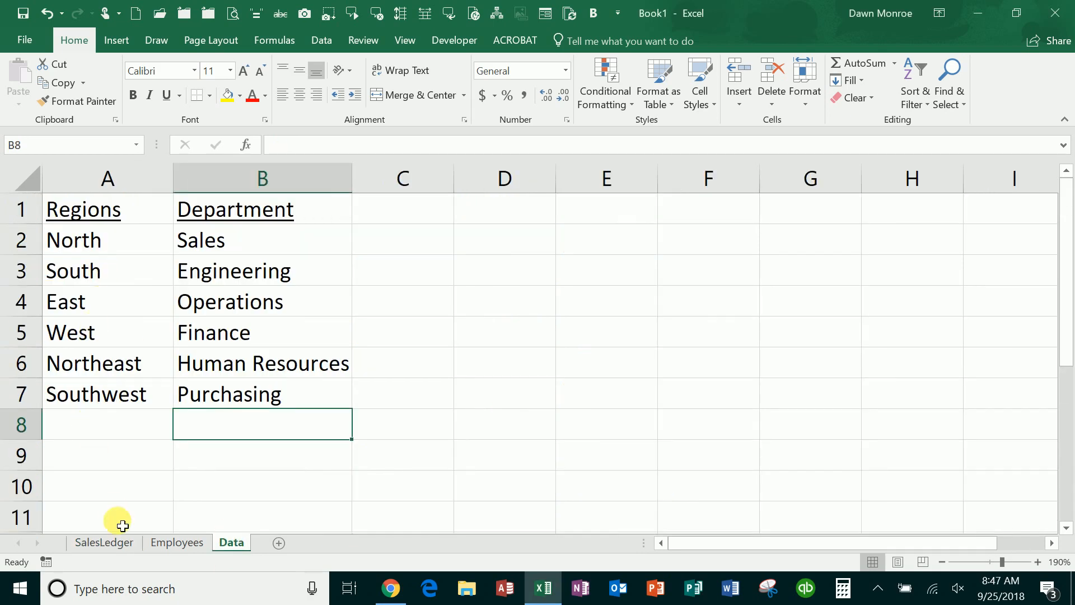
{"action": "left_click", "coordinate": [110, 546]}
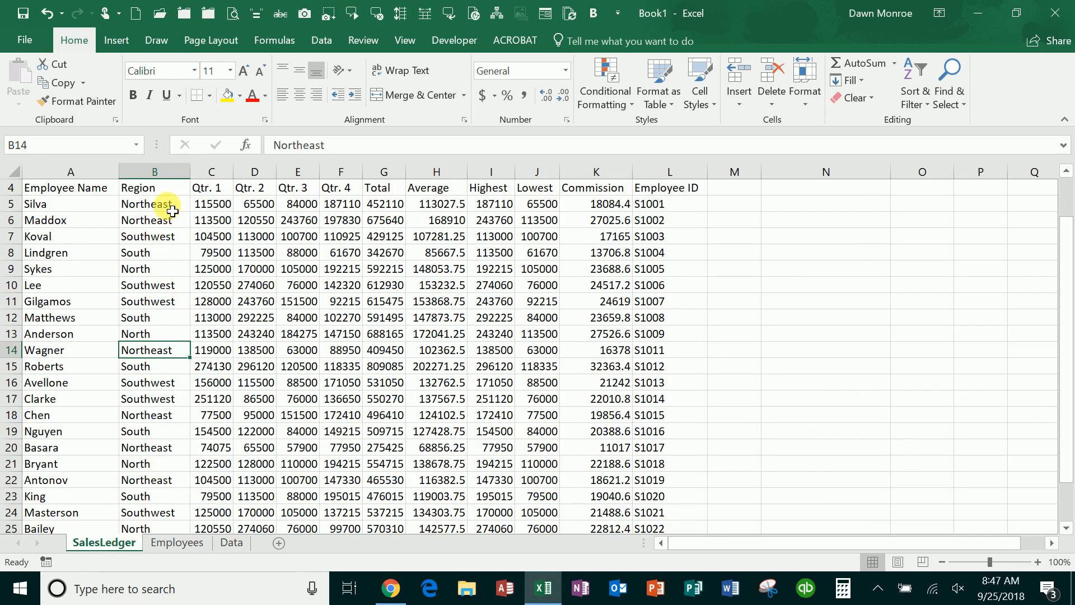
{"action": "left_click_drag", "start_coordinate": [172, 211], "coordinate": [157, 422]}
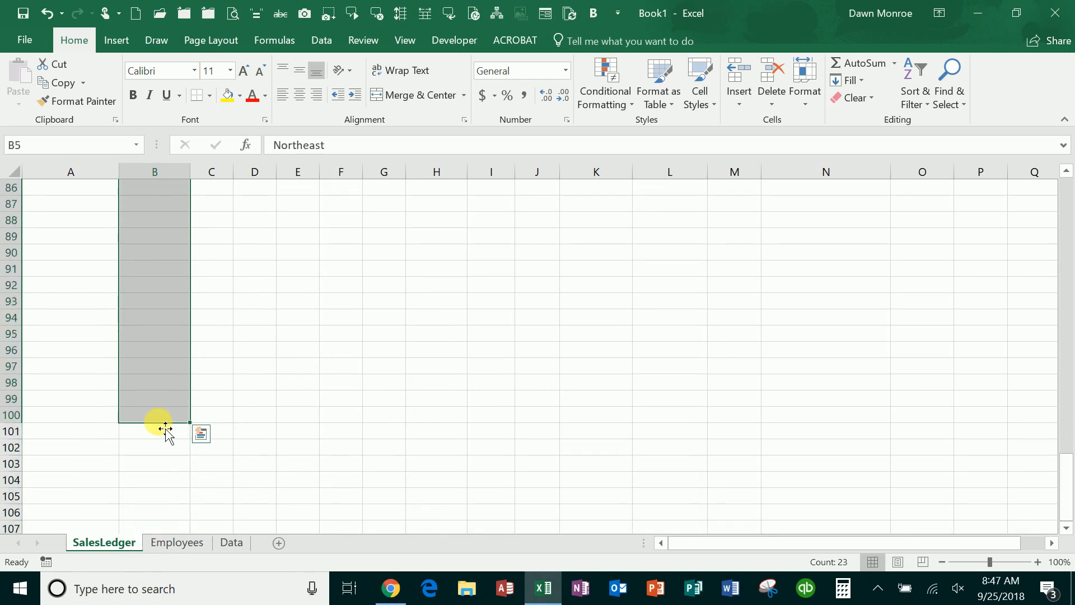
{"action": "left_click", "coordinate": [323, 40]}
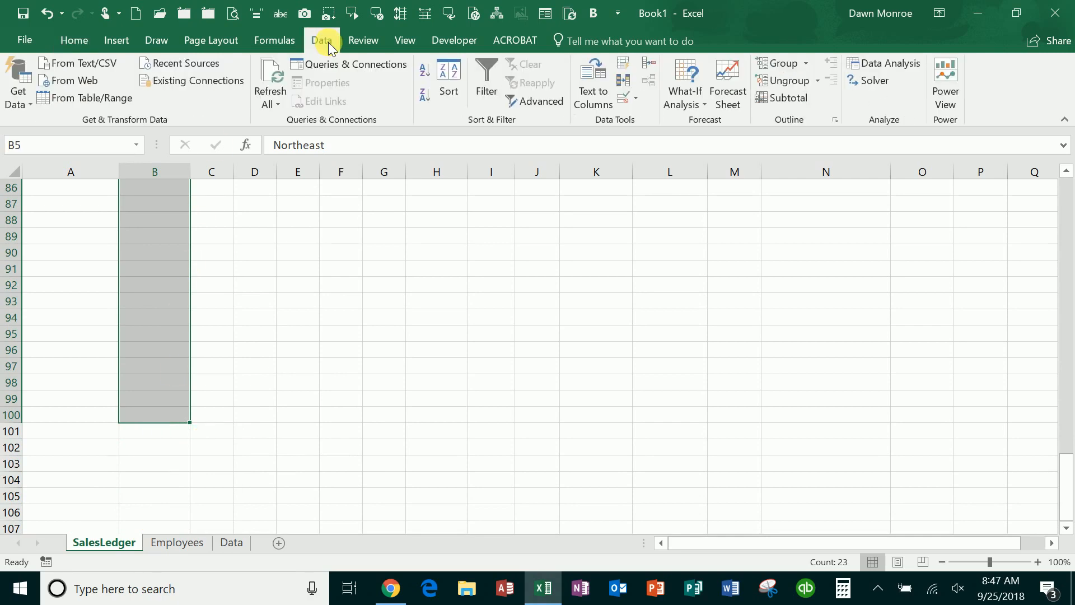
{"action": "left_click", "coordinate": [637, 99]}
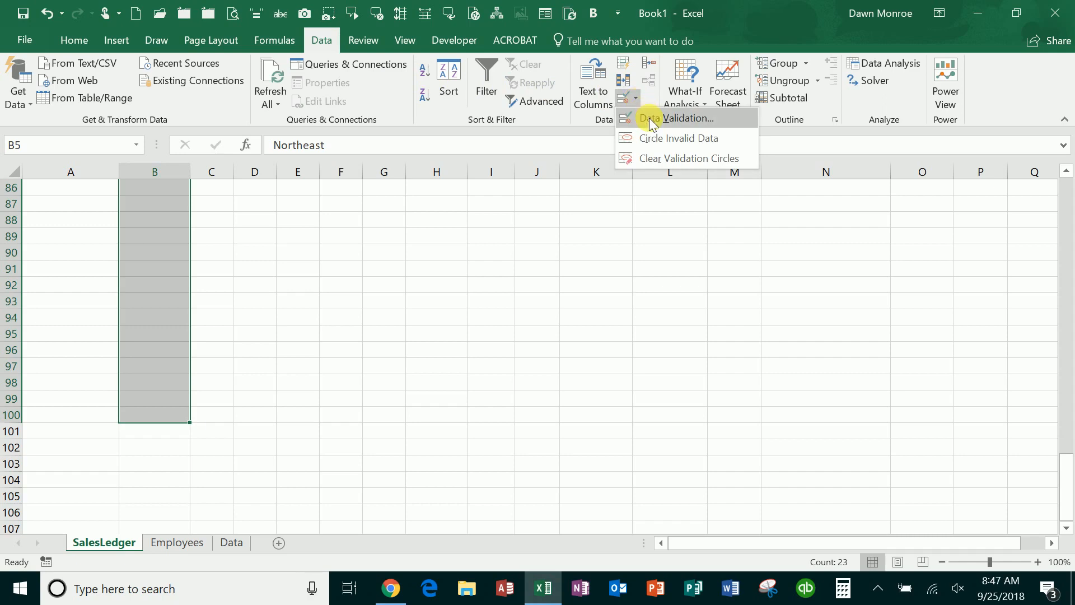
{"action": "left_click", "coordinate": [651, 119]}
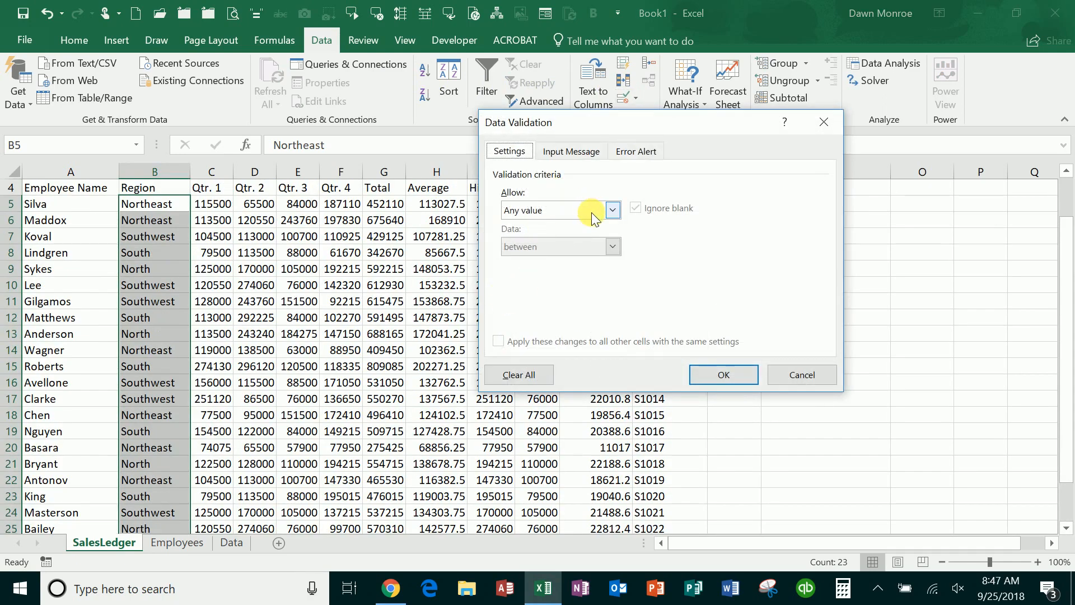
{"action": "left_click", "coordinate": [613, 211]}
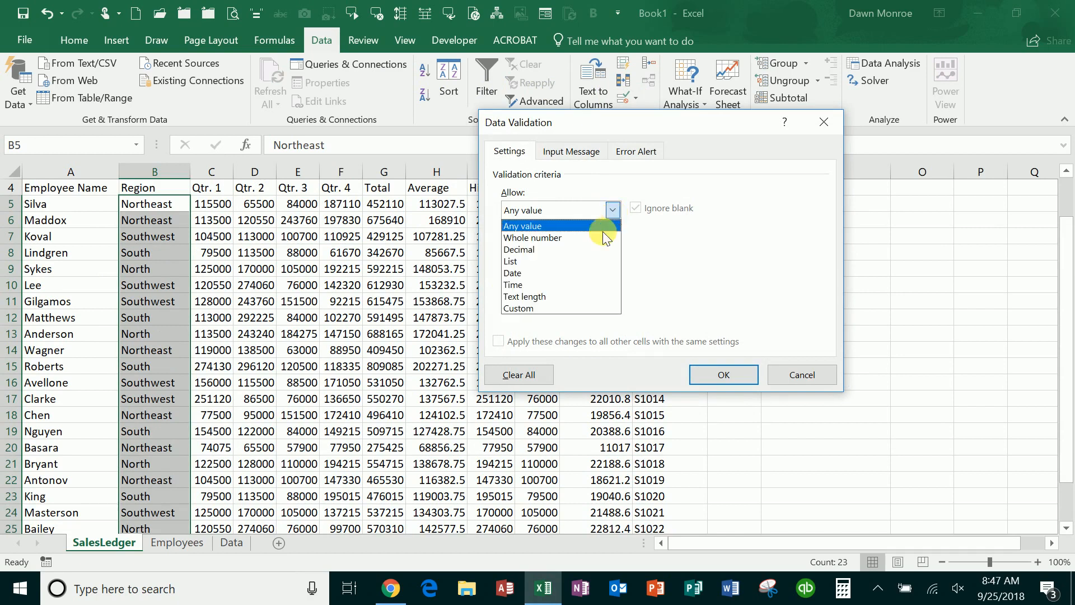
{"action": "left_click", "coordinate": [580, 267]}
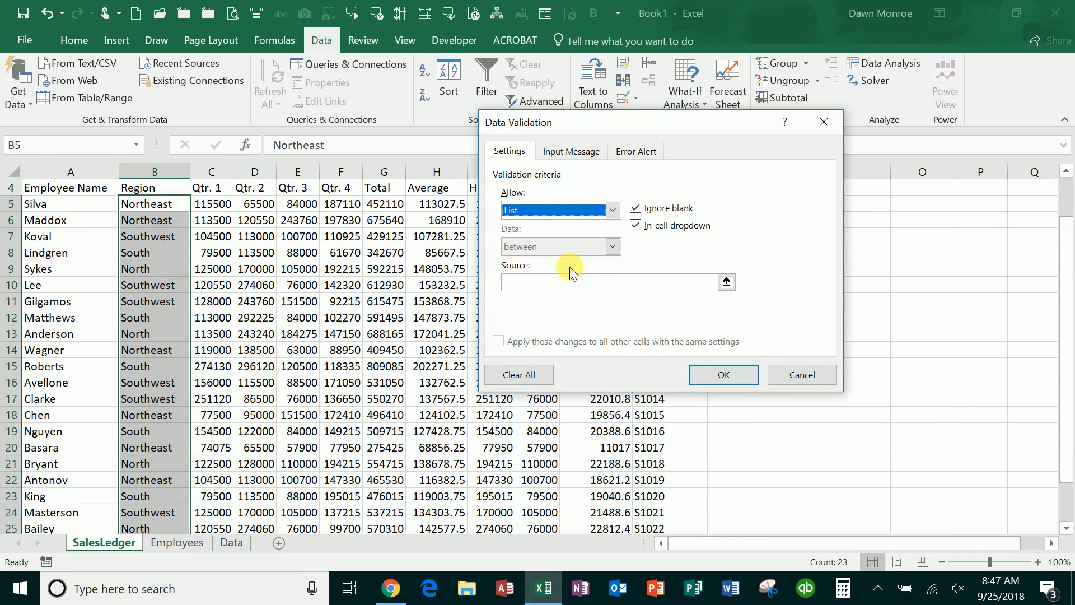
Use the region names in A2:A7 of the Data sheet as the validation list's source.
{"action": "left_click", "coordinate": [524, 288]}
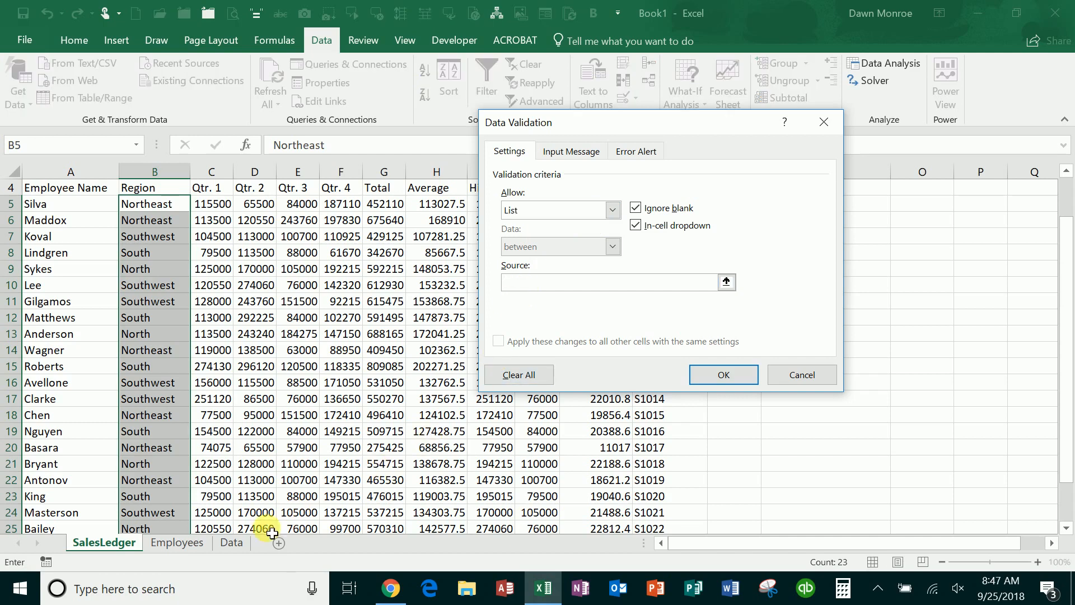
{"action": "left_click", "coordinate": [232, 543]}
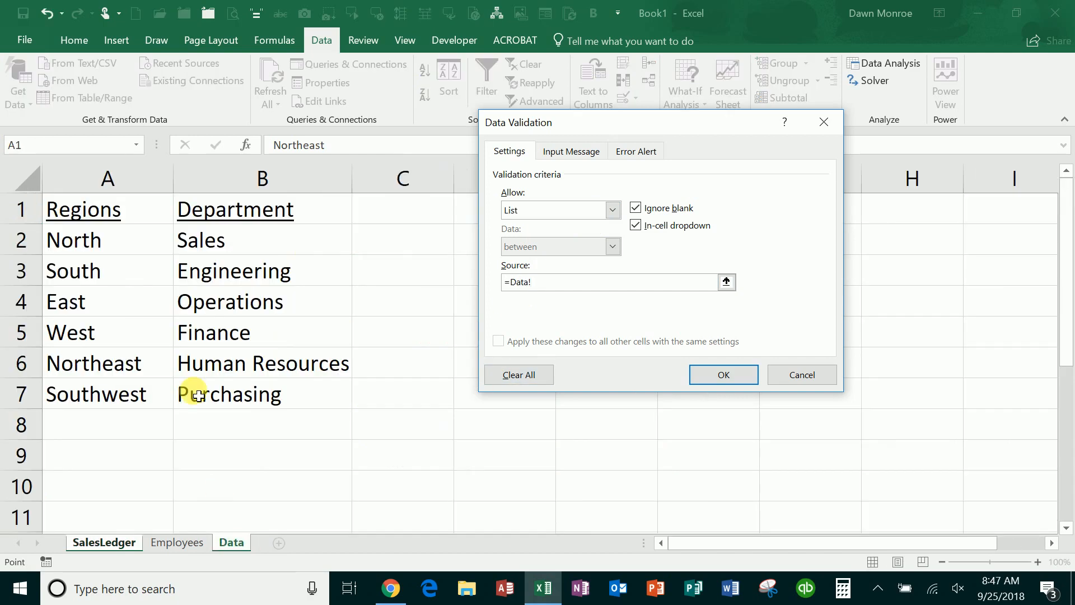
{"action": "left_click_drag", "start_coordinate": [130, 253], "coordinate": [142, 392]}
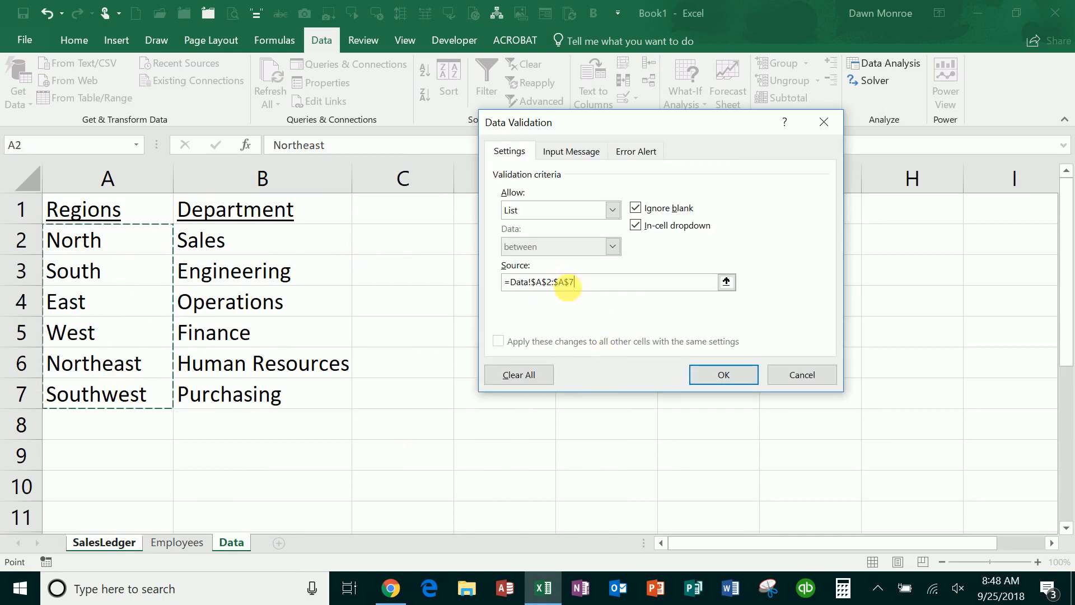
Give the validation an input message titled "Region" with the text "Pick your Region".
{"action": "left_click", "coordinate": [571, 151]}
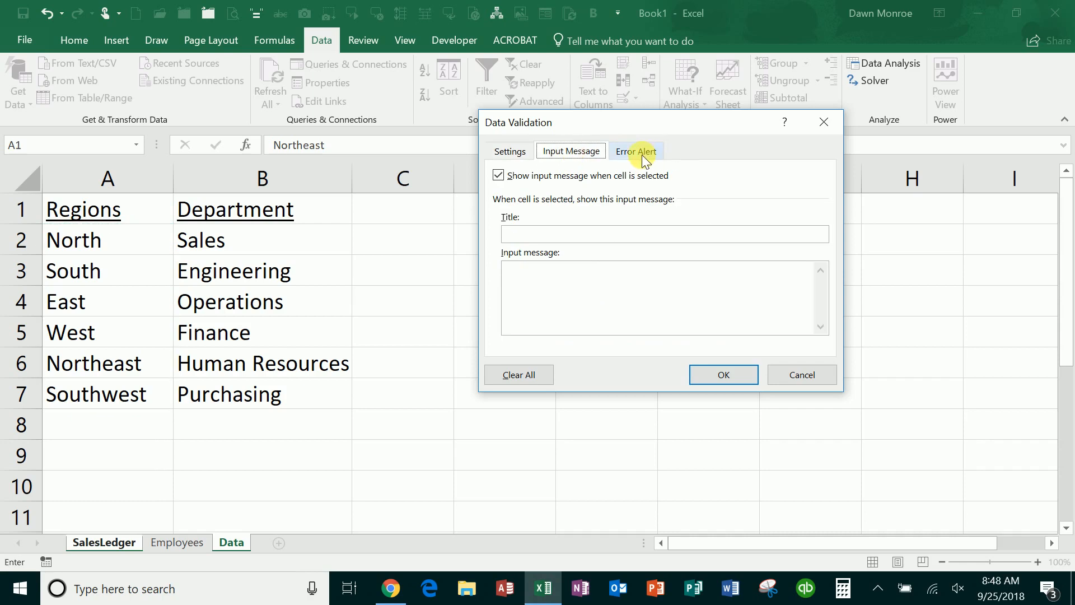
{"action": "left_click", "coordinate": [536, 237]}
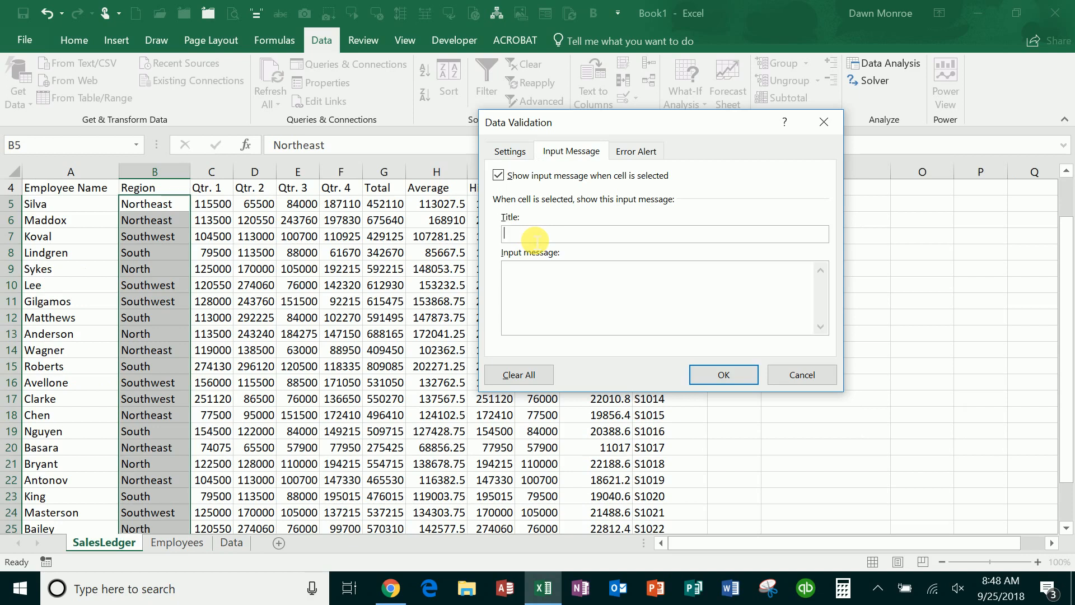
{"action": "type", "text": "Pick"}
{"action": "key", "text": "BackSpace"}
{"action": "key", "text": "BackSpace"}
{"action": "key", "text": "BackSpace"}
{"action": "type", "text": "Region"}
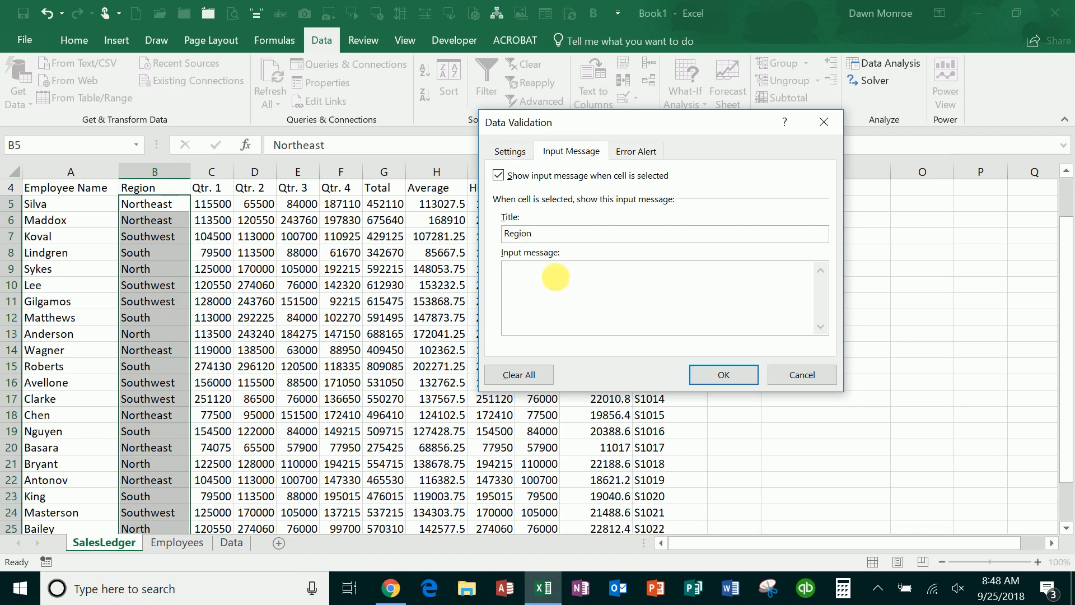
{"action": "left_click", "coordinate": [562, 283]}
{"action": "type", "text": "Pick your"}
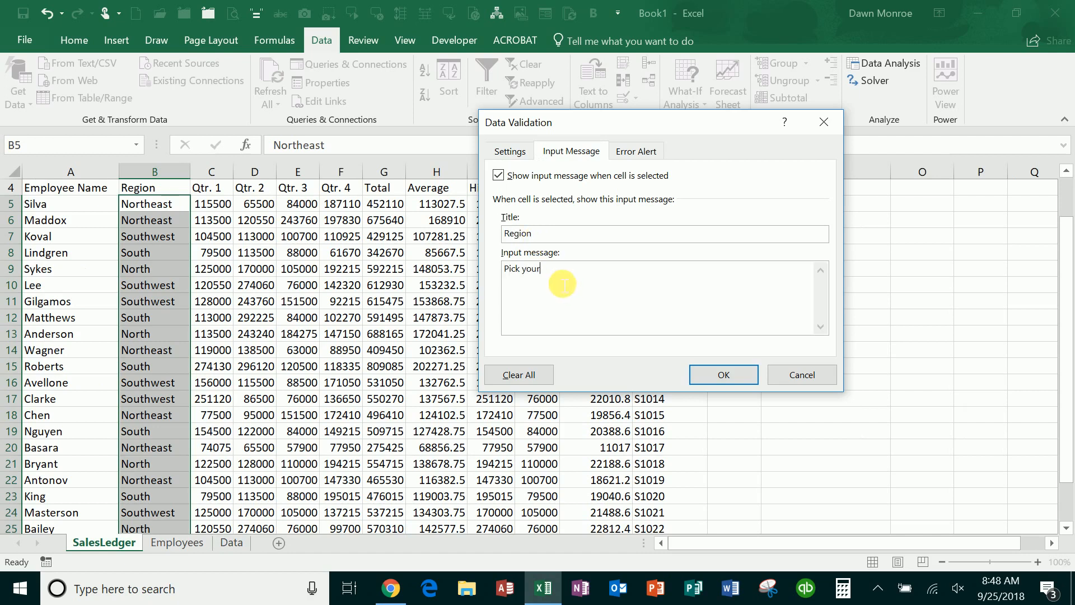
{"action": "type", "text": " Region"}
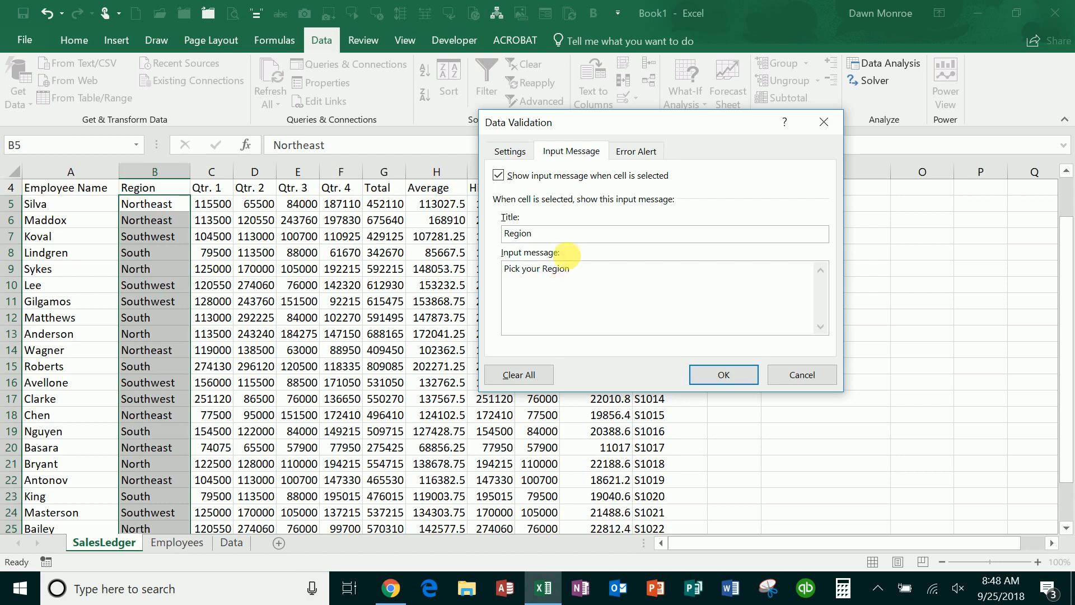
Add an error alert titled "Region" reading "No, please pick from the Region List!" and apply the validation.
{"action": "left_click", "coordinate": [638, 148]}
{"action": "left_click", "coordinate": [677, 235]}
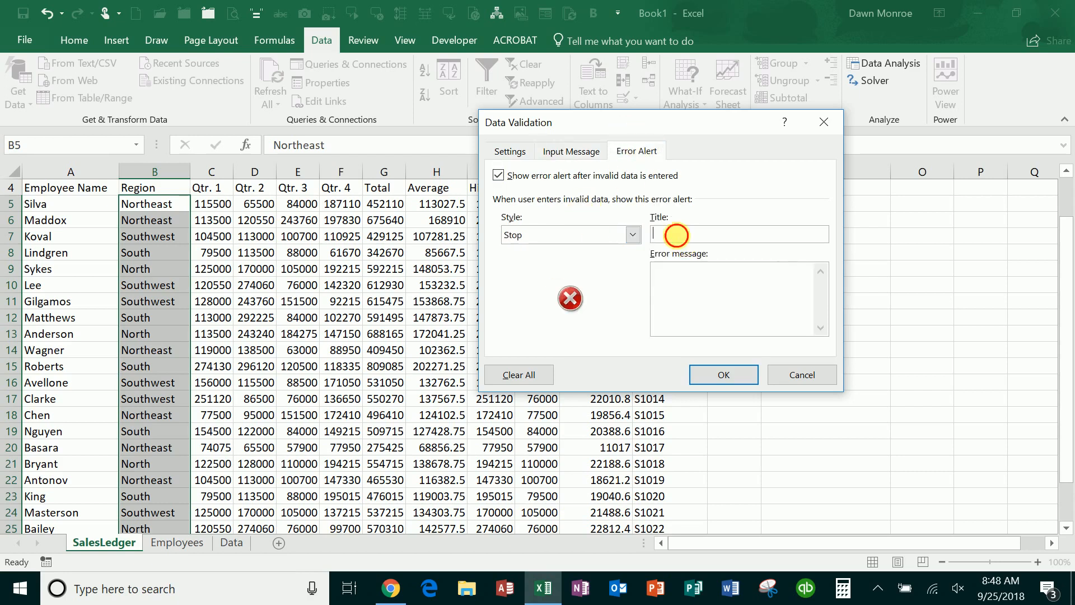
{"action": "type", "text": "Region"}
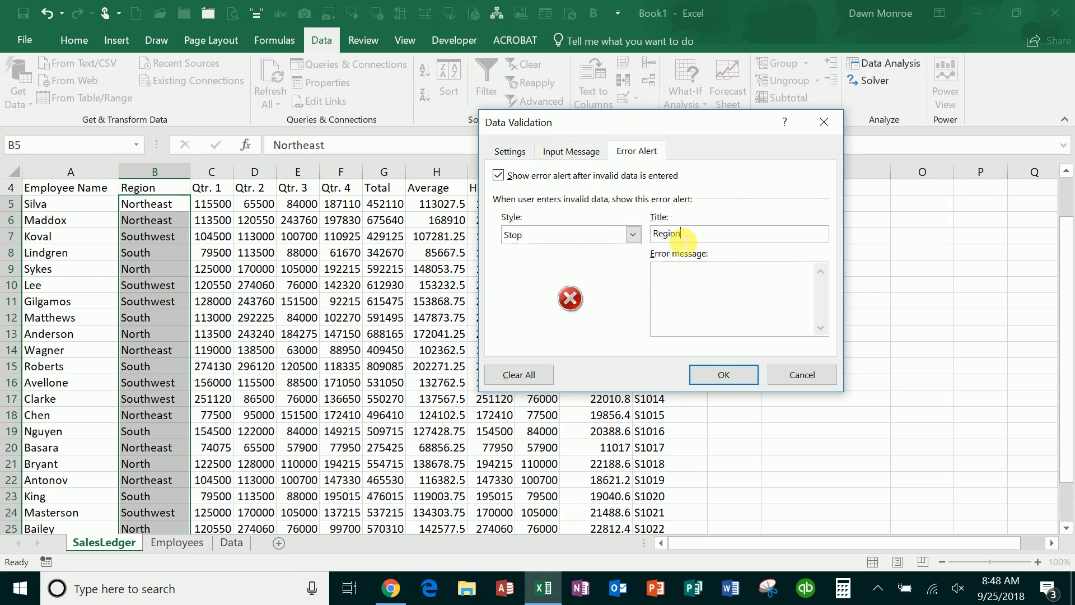
{"action": "left_click", "coordinate": [686, 277]}
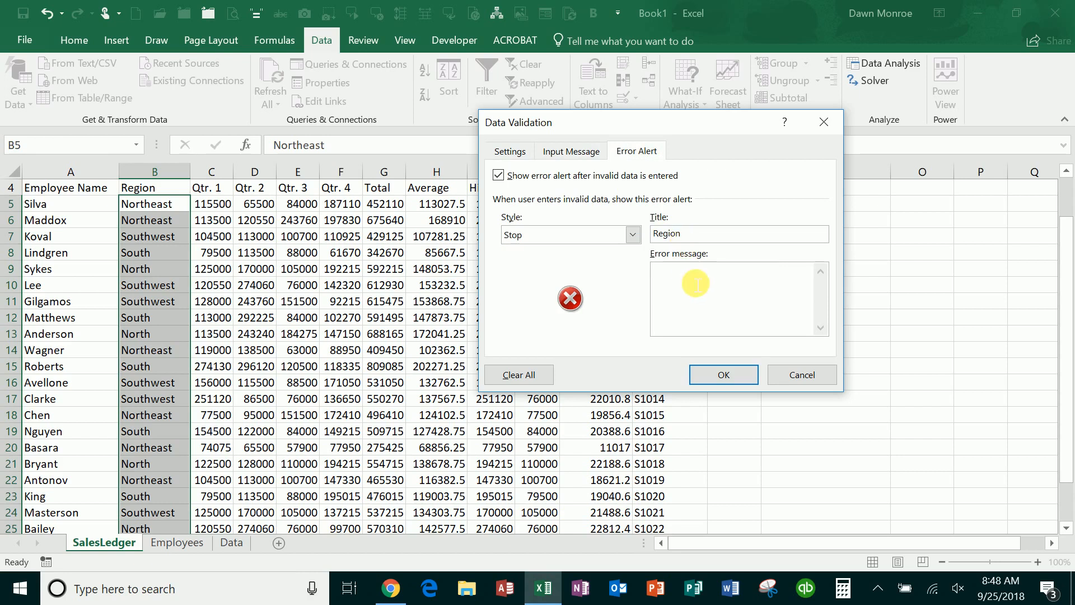
{"action": "type", "text": "No, please pick from the Region List!"}
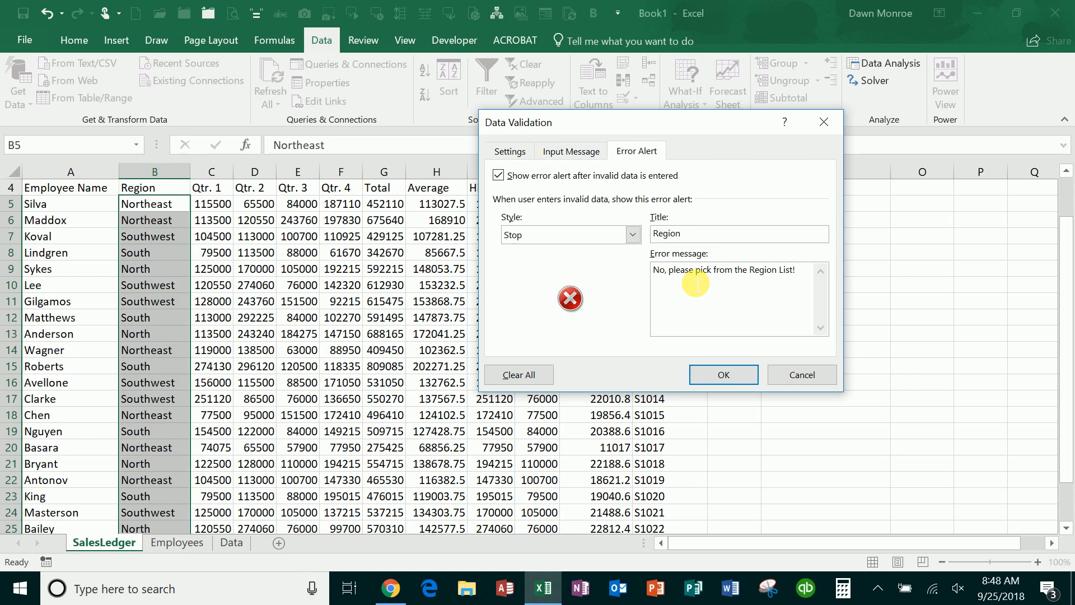
{"action": "left_click", "coordinate": [722, 374]}
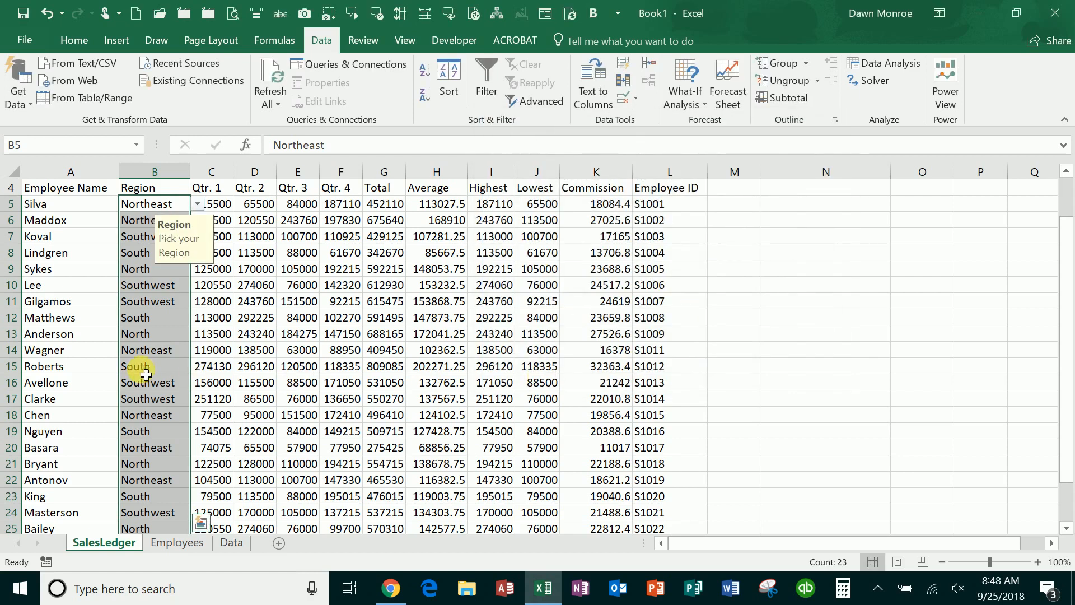
Check the Region choices offered in B14, and choose South from the list in the empty cell B28.
{"action": "left_click", "coordinate": [140, 350]}
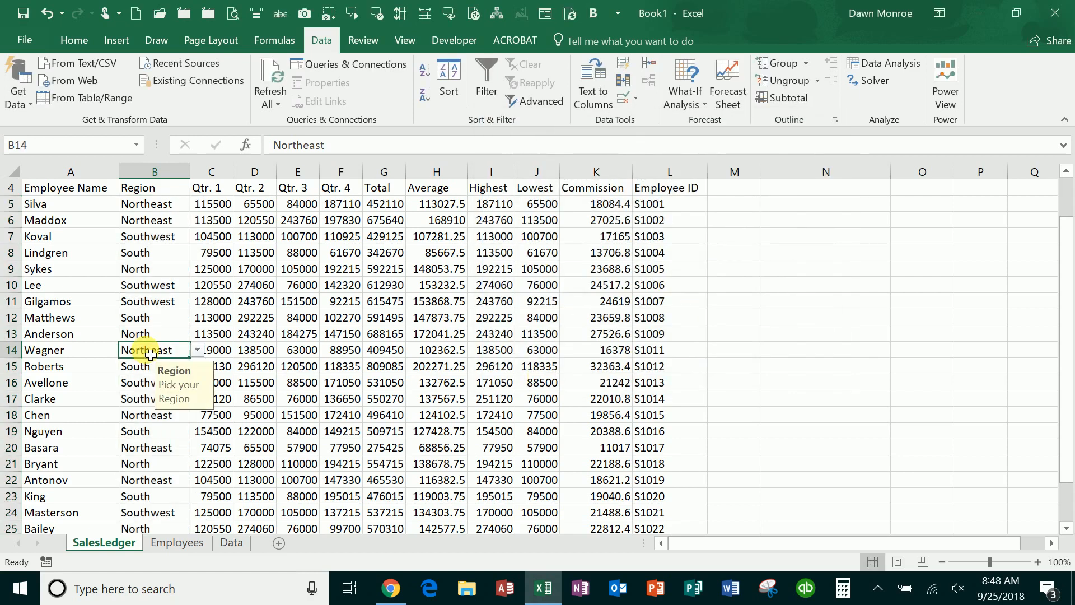
{"action": "left_click", "coordinate": [198, 350]}
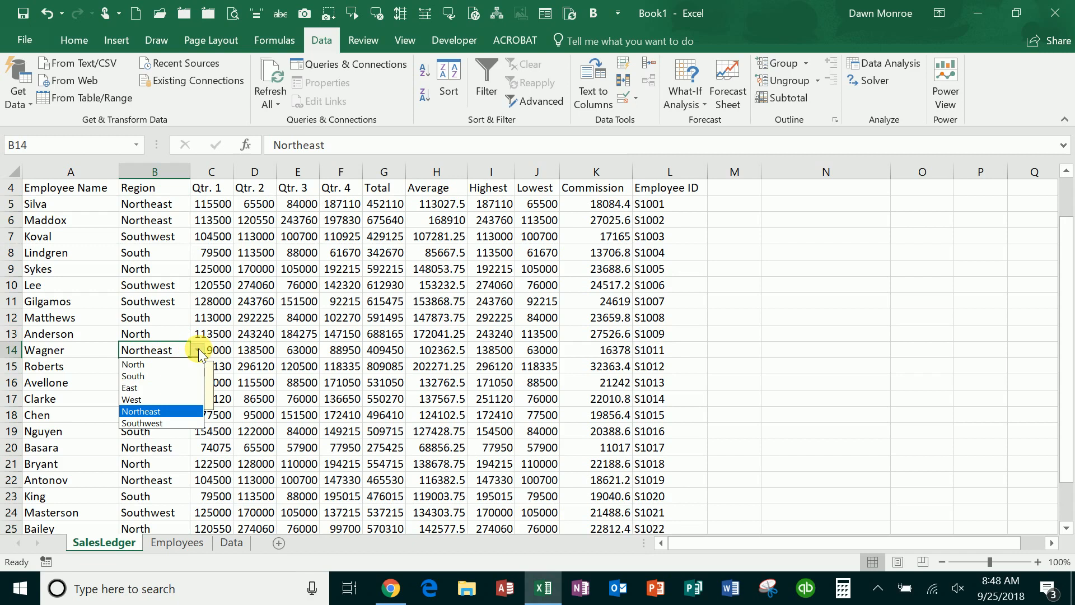
{"action": "left_click", "coordinate": [199, 348]}
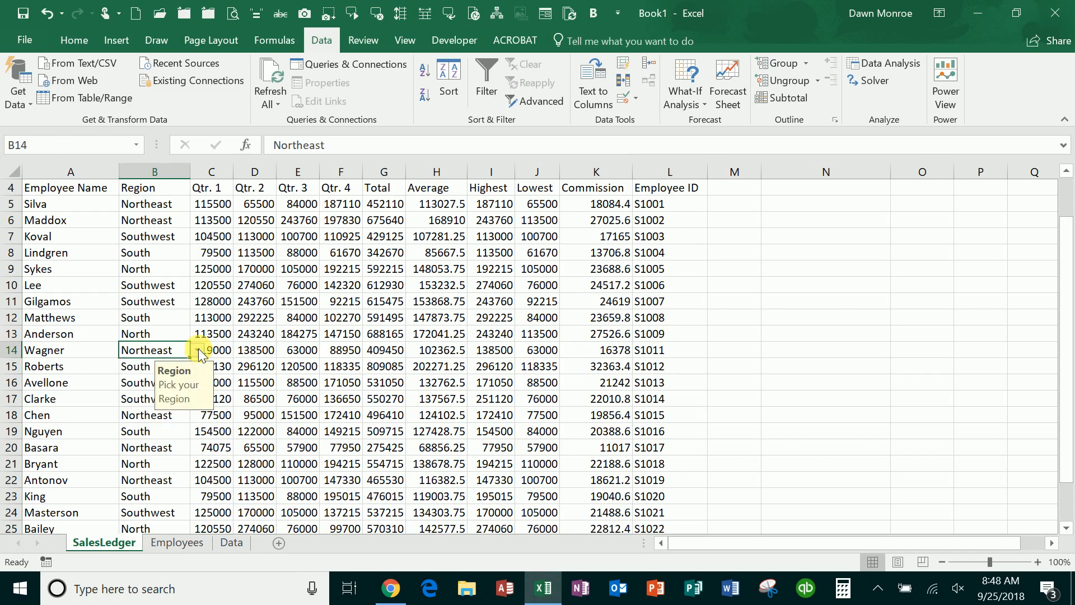
{"action": "scroll", "coordinate": [144, 443], "scroll_direction": "down", "scroll_amount": 5}
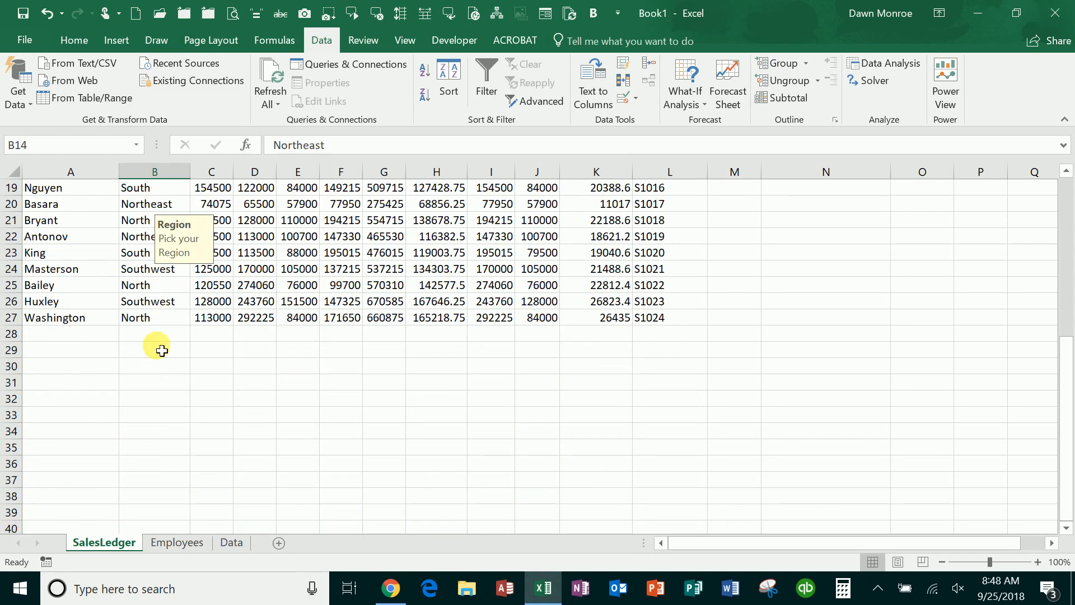
{"action": "left_click", "coordinate": [157, 335]}
{"action": "left_click", "coordinate": [195, 337]}
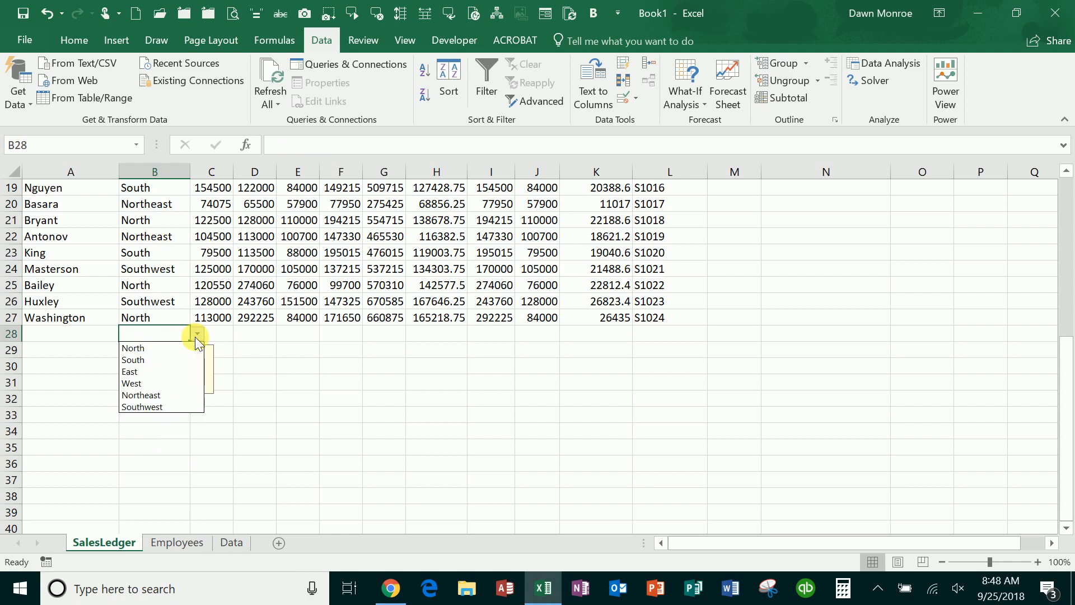
{"action": "left_click", "coordinate": [175, 362]}
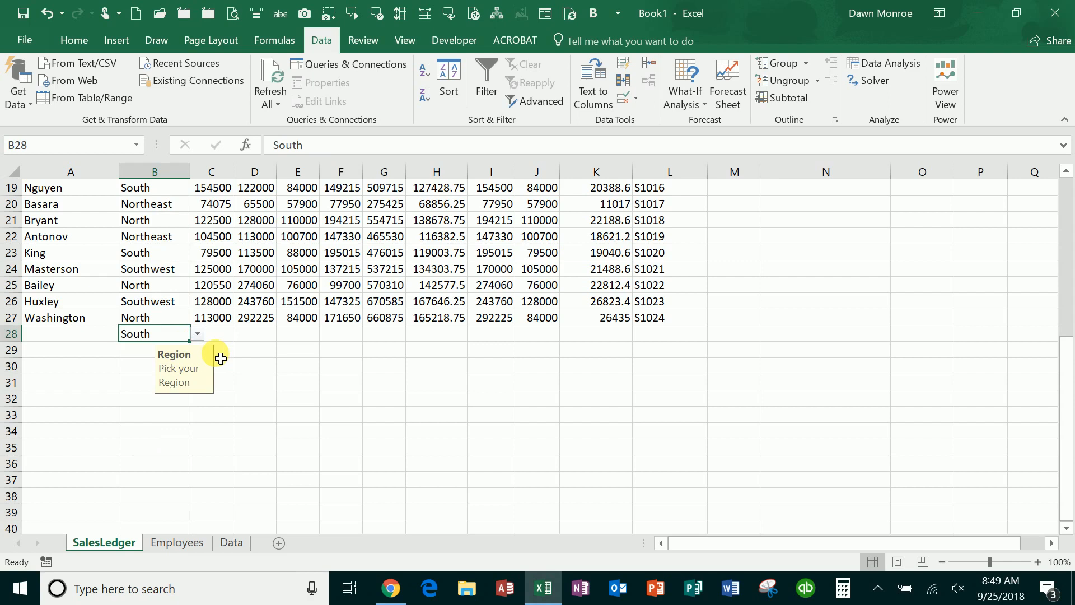
Visit the Department column on the Employees sheet, and sort only the departments in B2:B7 of the Data sheet from A to Z.
{"action": "left_click", "coordinate": [174, 543]}
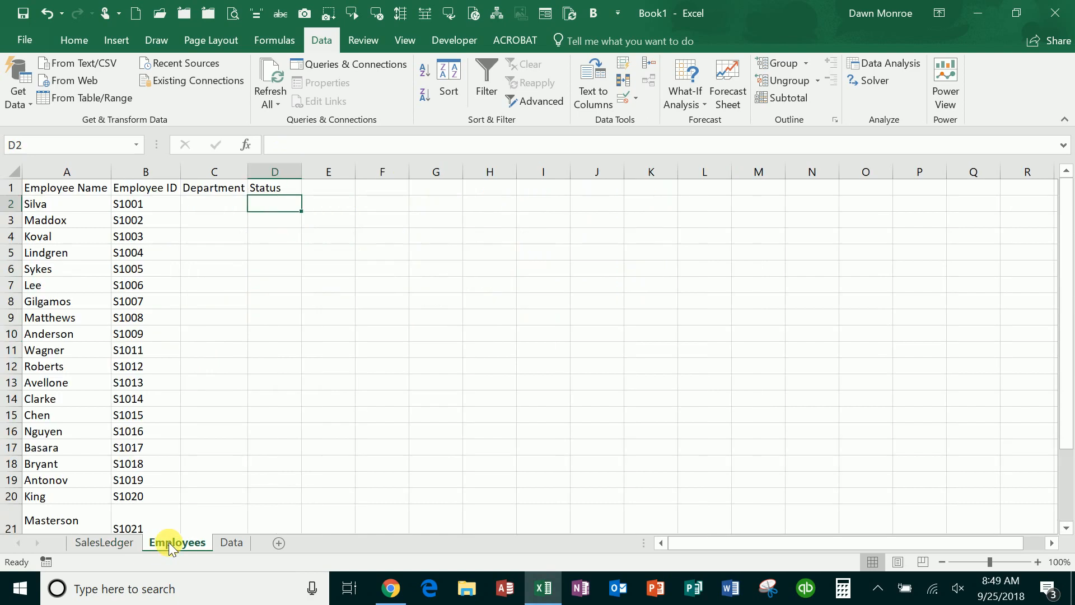
{"action": "left_click", "coordinate": [230, 208]}
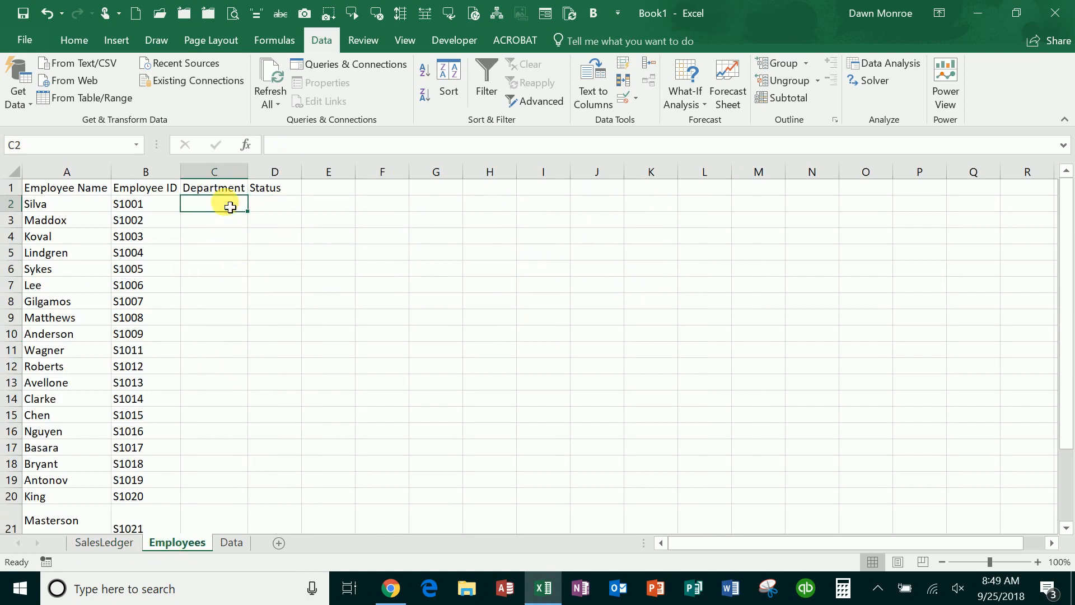
{"action": "left_click", "coordinate": [230, 542]}
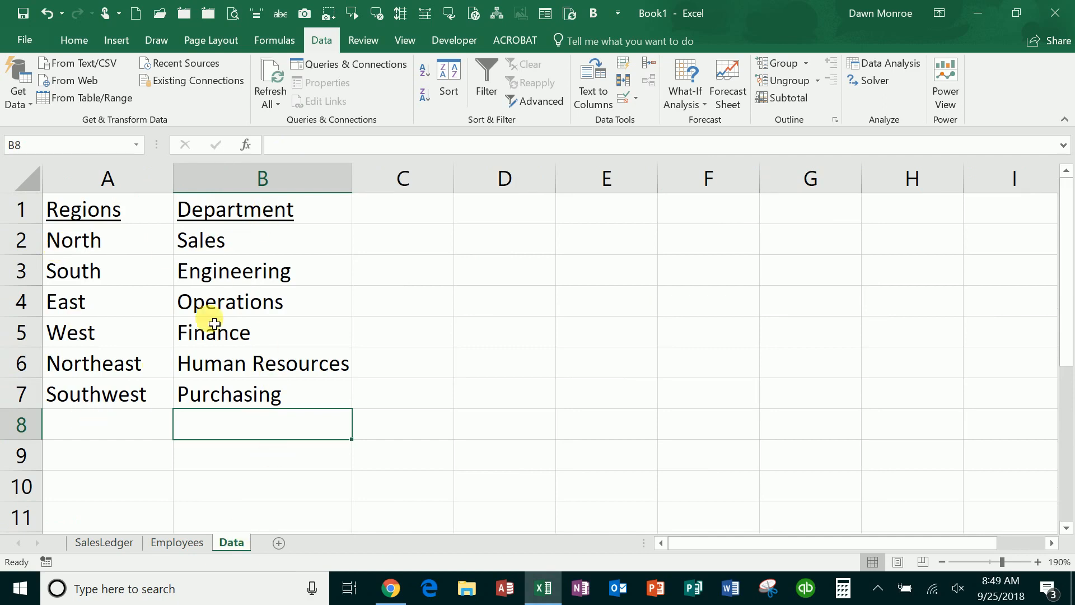
{"action": "left_click_drag", "start_coordinate": [243, 244], "coordinate": [255, 393]}
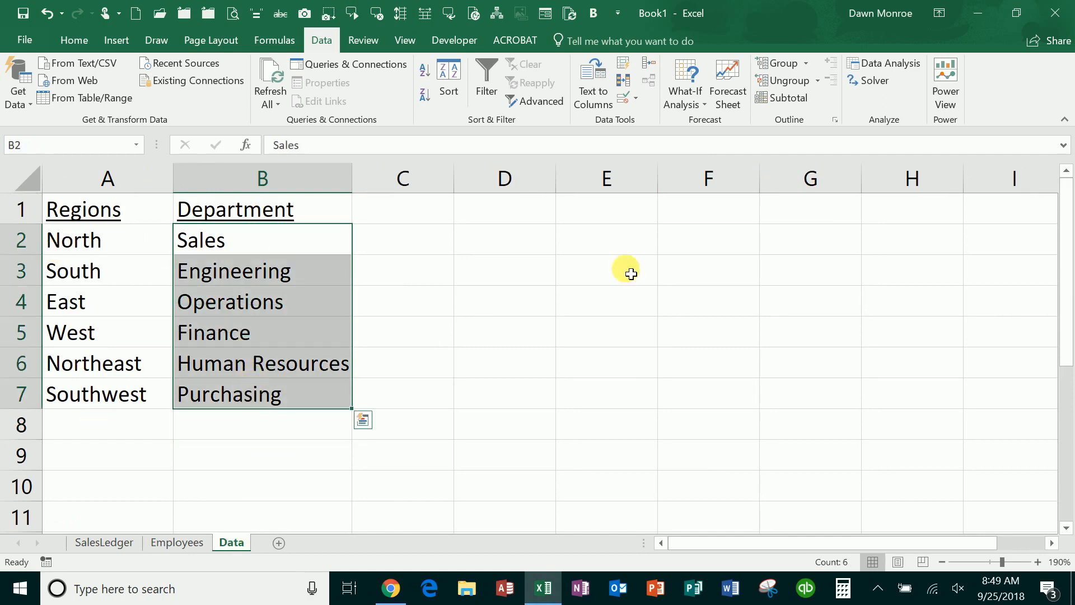
{"action": "left_click", "coordinate": [425, 68]}
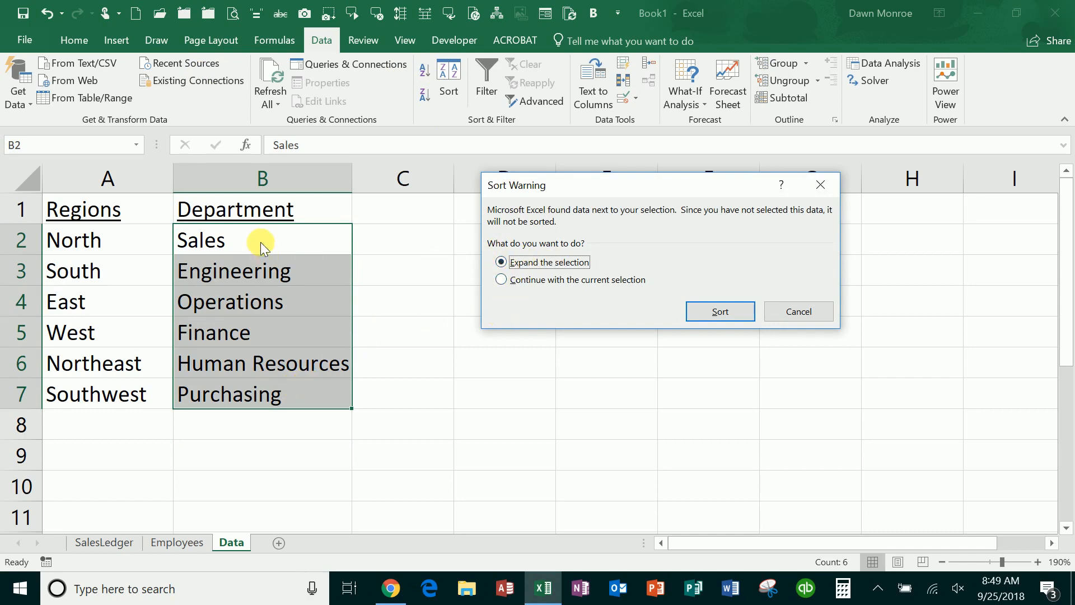
{"action": "left_click", "coordinate": [502, 280]}
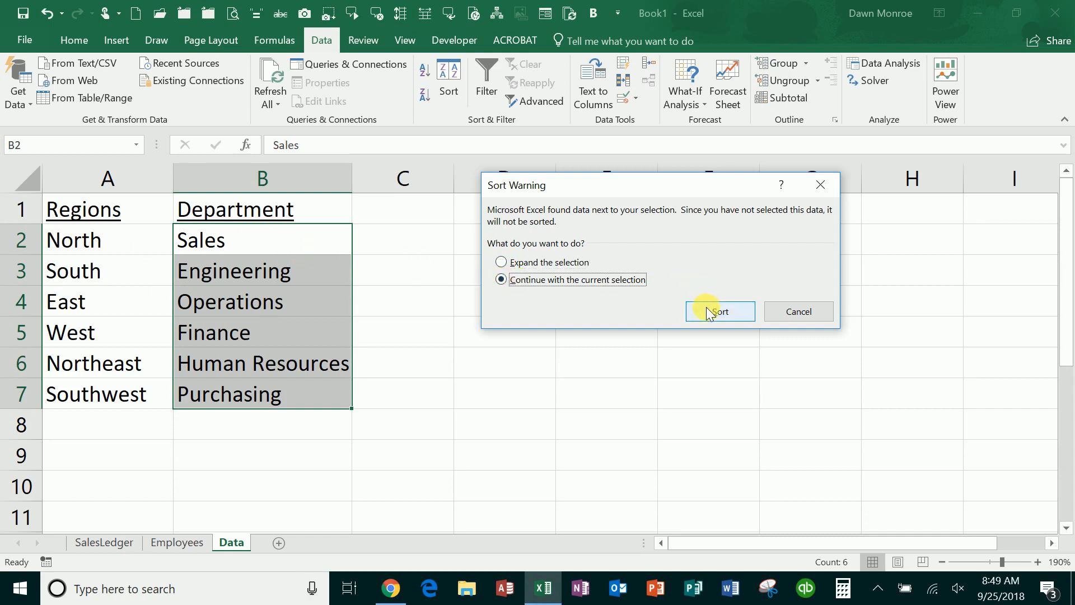
{"action": "left_click", "coordinate": [709, 313]}
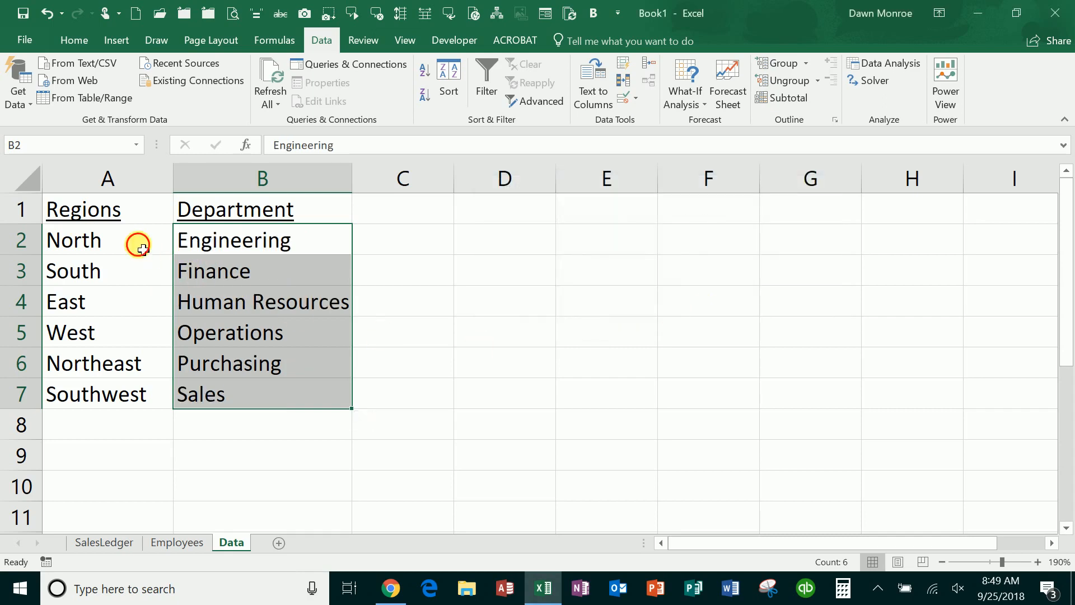
Sort only the regions in A2:A7 of the Data sheet from A to Z, without expanding the selection.
{"action": "left_click_drag", "start_coordinate": [141, 246], "coordinate": [121, 392]}
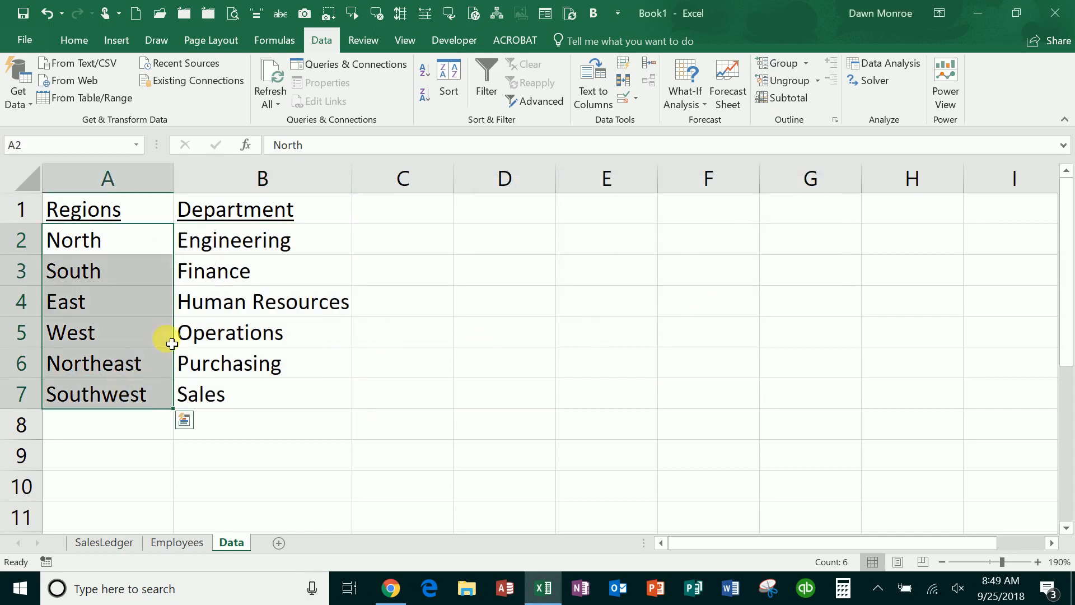
{"action": "left_click", "coordinate": [429, 70]}
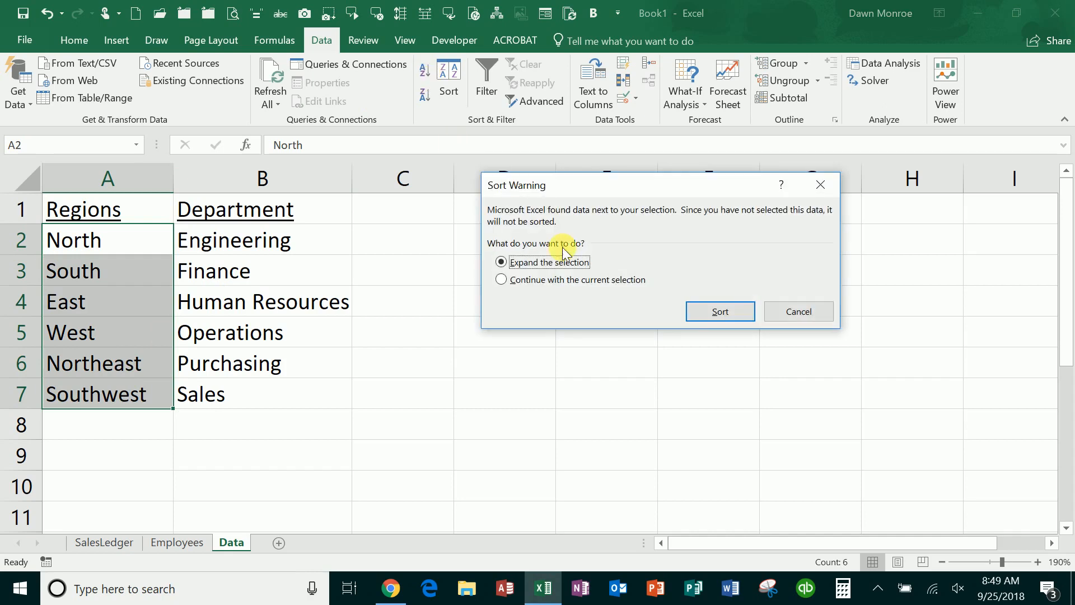
{"action": "left_click", "coordinate": [533, 280]}
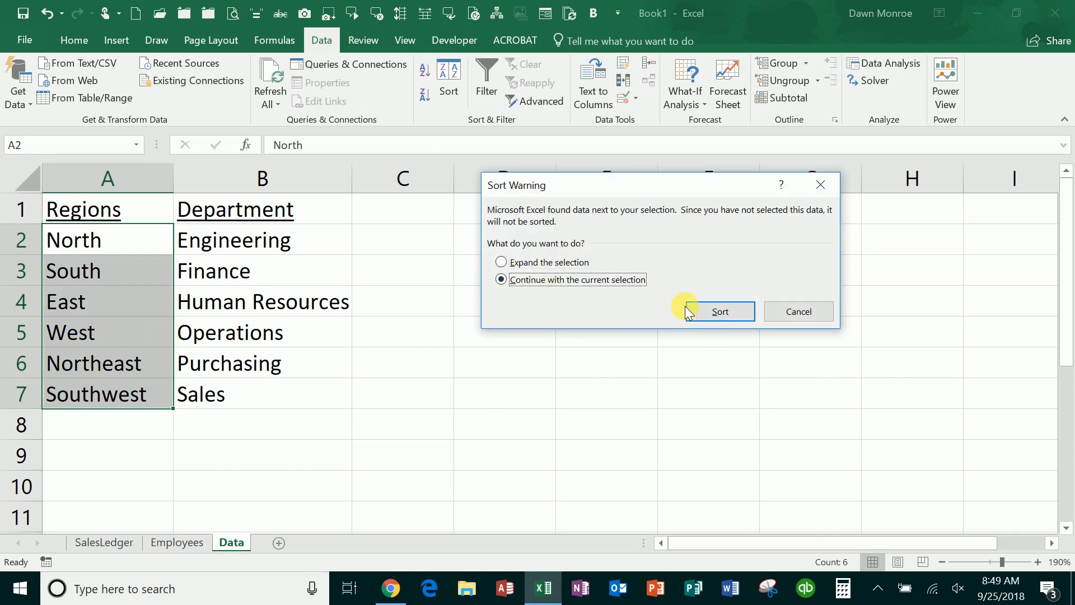
{"action": "left_click", "coordinate": [712, 309]}
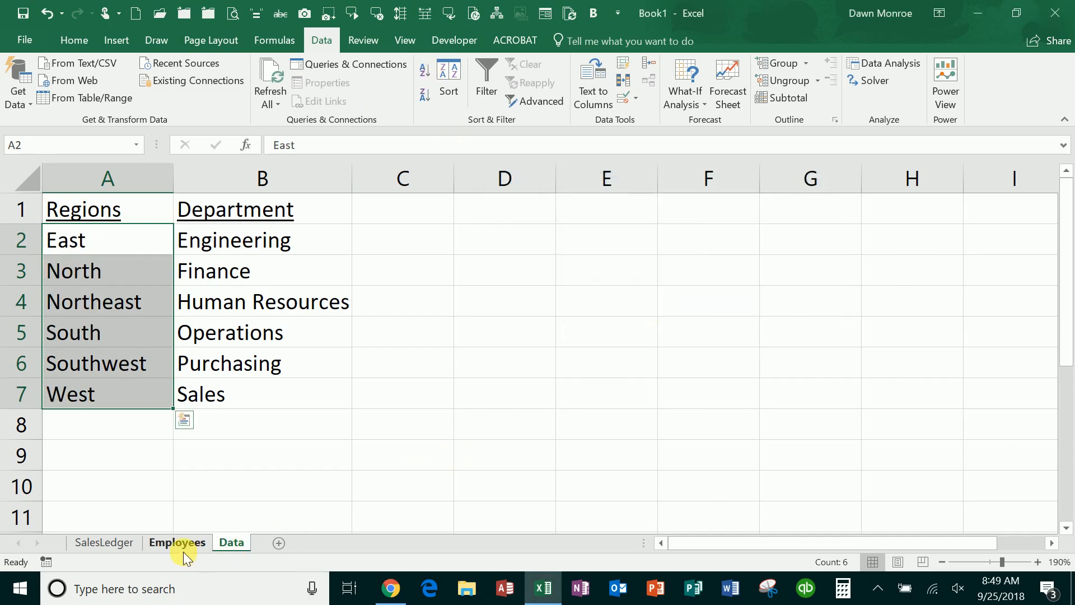
Apply list validation to the Department cells C2:C50 on the Employees sheet, using =Data!$B$2:$B$7 as the source.
{"action": "left_click", "coordinate": [183, 541]}
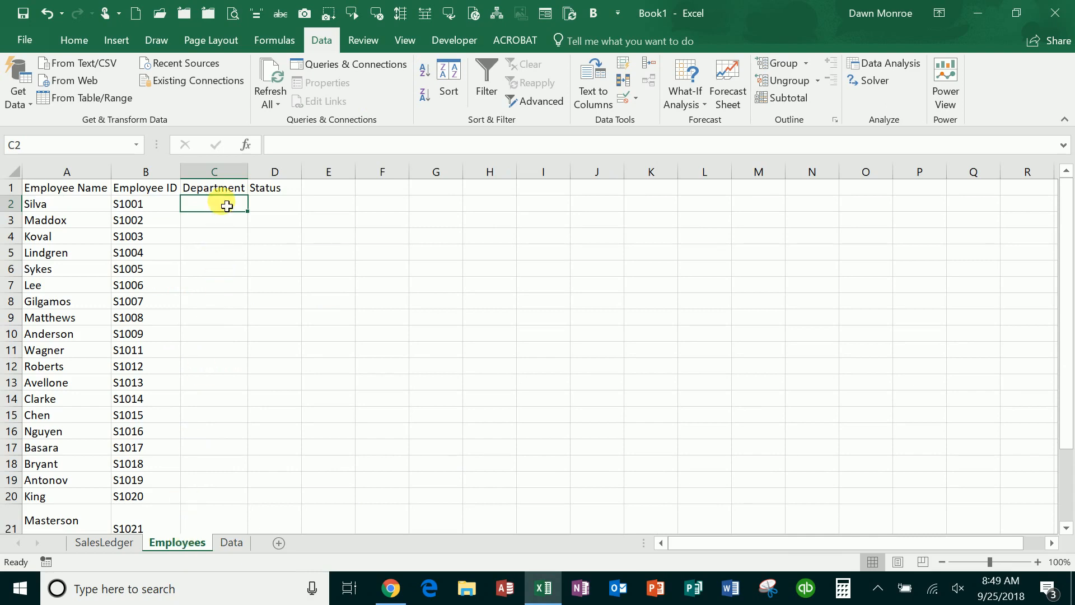
{"action": "left_click_drag", "start_coordinate": [221, 205], "coordinate": [212, 401]}
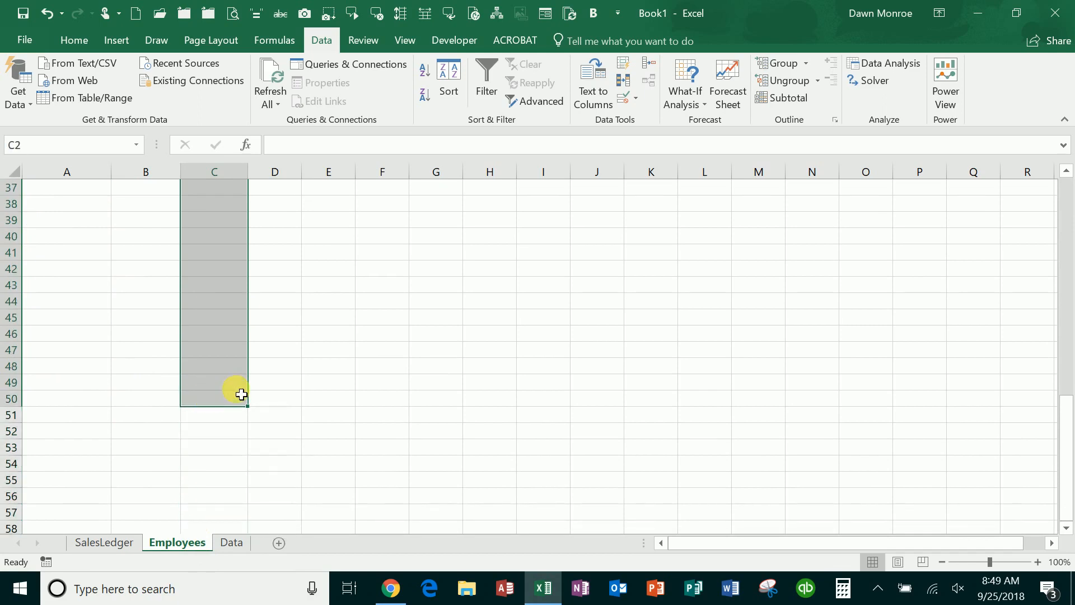
{"action": "left_click", "coordinate": [635, 98]}
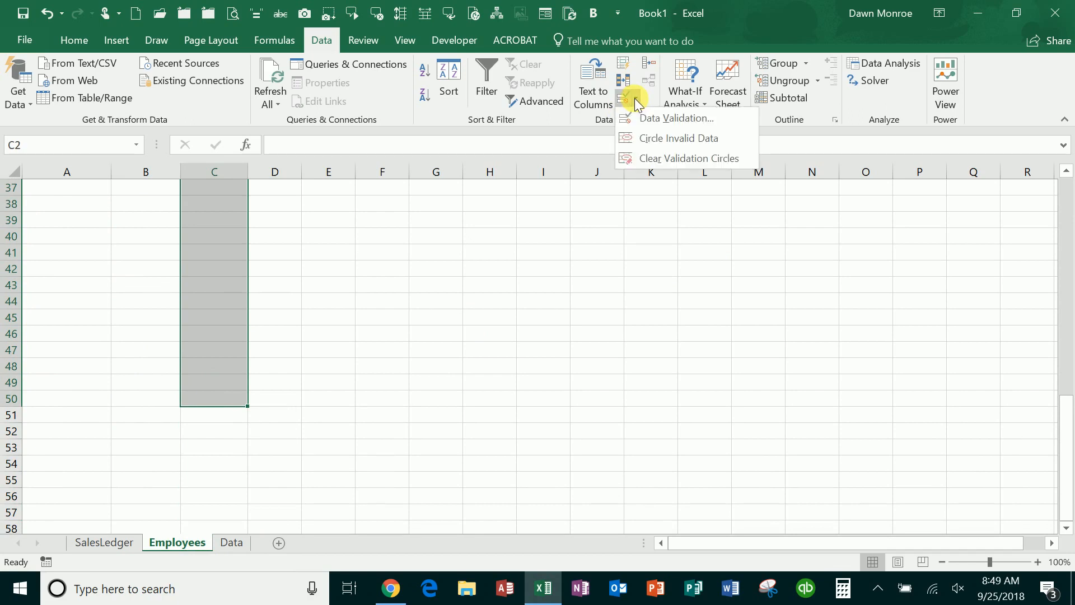
{"action": "left_click", "coordinate": [634, 120]}
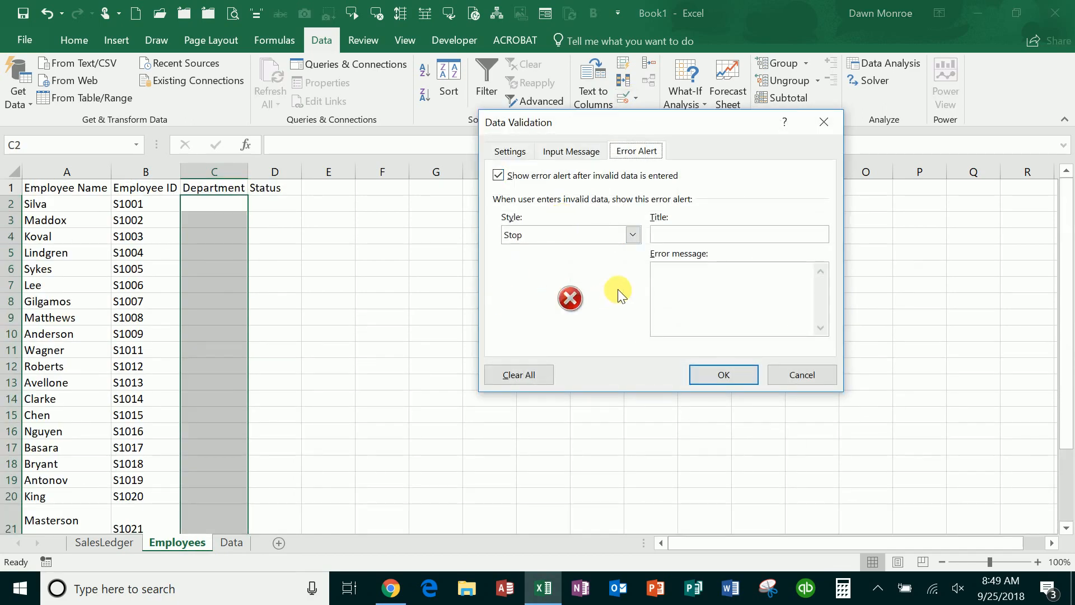
{"action": "left_click", "coordinate": [510, 151]}
{"action": "left_click", "coordinate": [612, 210]}
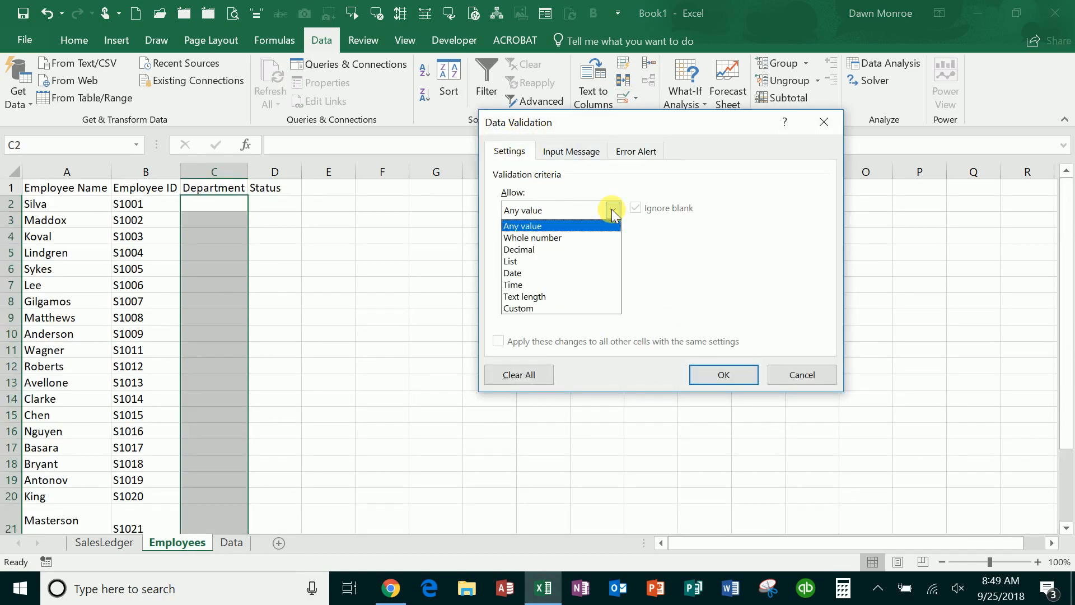
{"action": "left_click", "coordinate": [563, 261]}
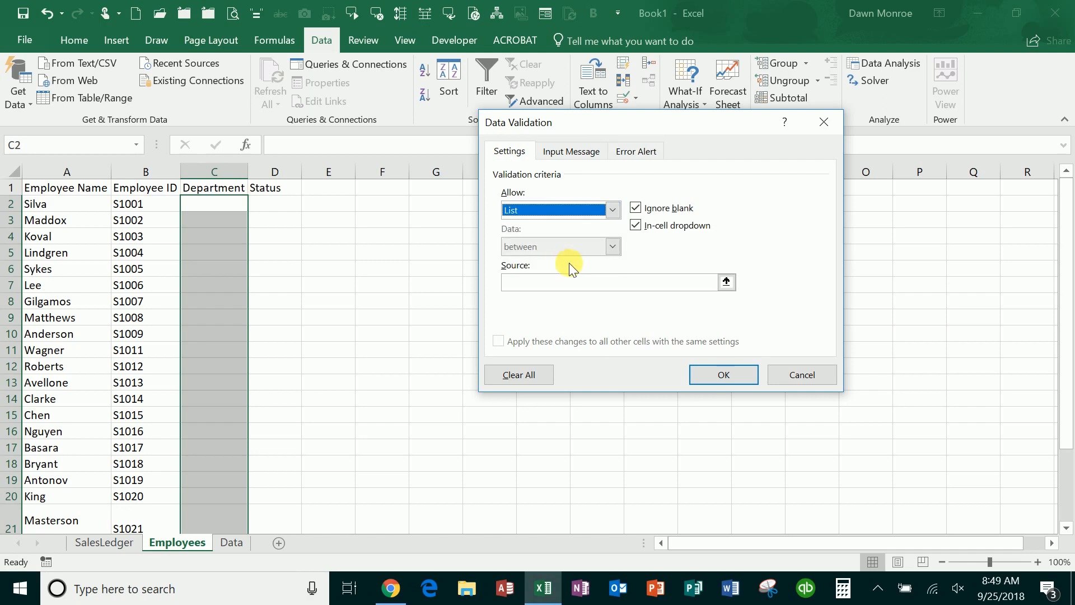
{"action": "left_click", "coordinate": [529, 282]}
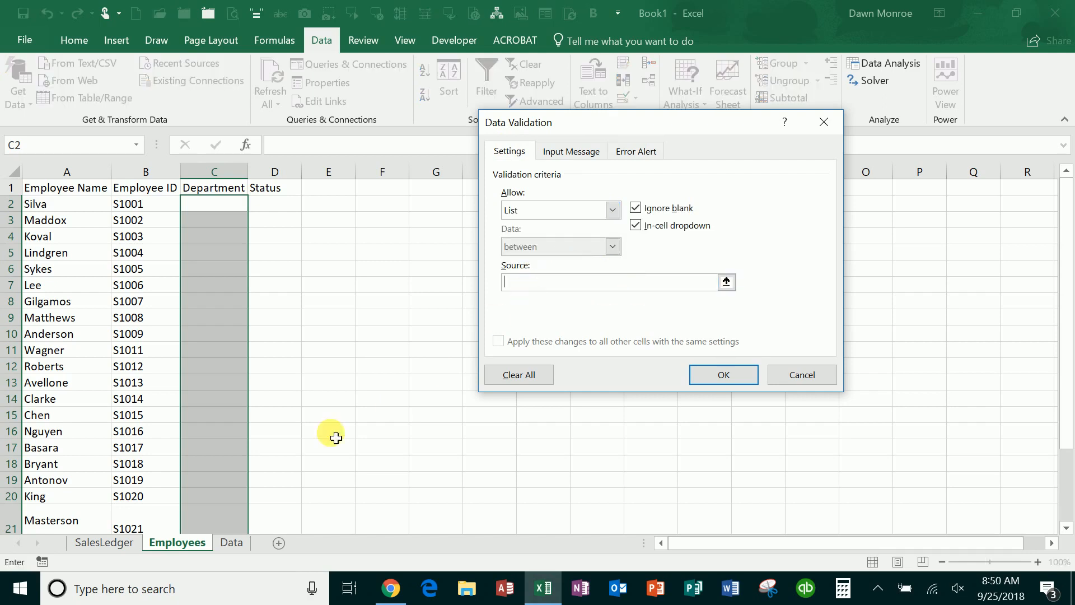
{"action": "left_click", "coordinate": [227, 543]}
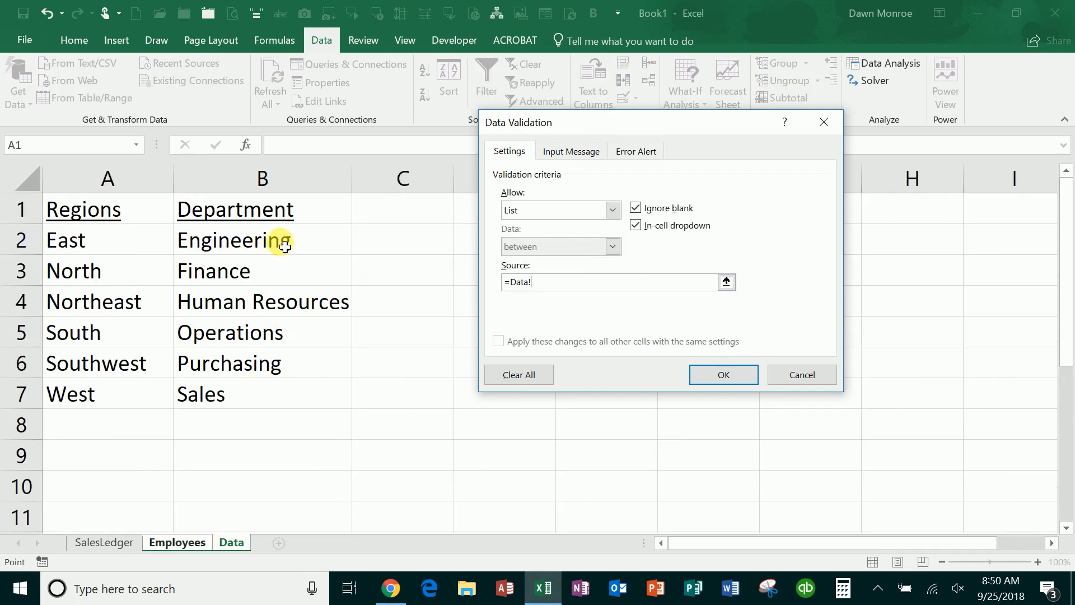
{"action": "left_click_drag", "start_coordinate": [281, 240], "coordinate": [282, 398]}
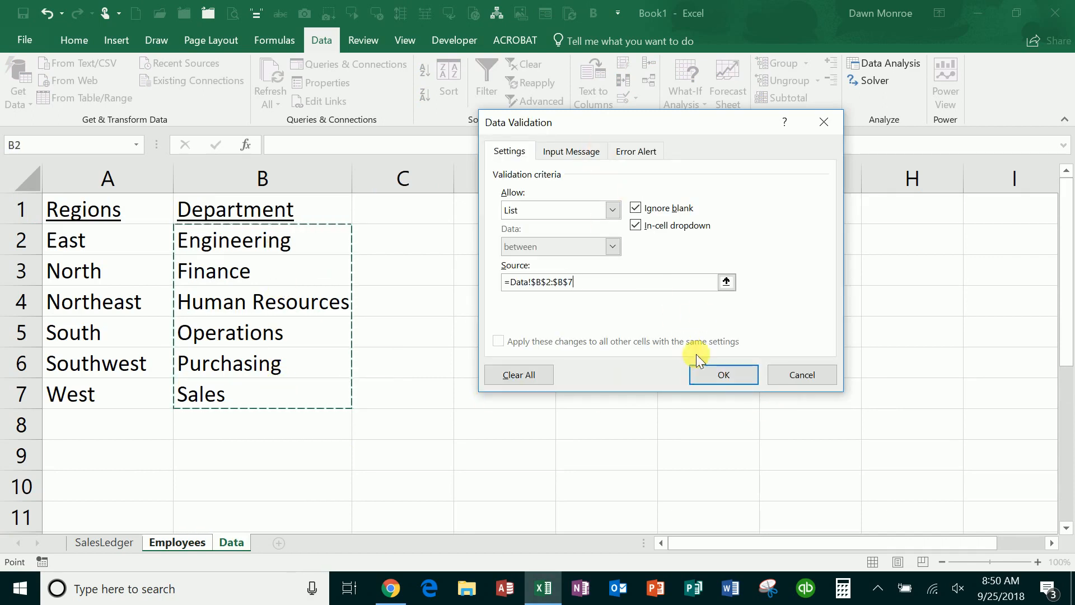
{"action": "left_click", "coordinate": [707, 378]}
Choose Finance from the Department drop-down list in C5.
{"action": "left_click", "coordinate": [217, 251]}
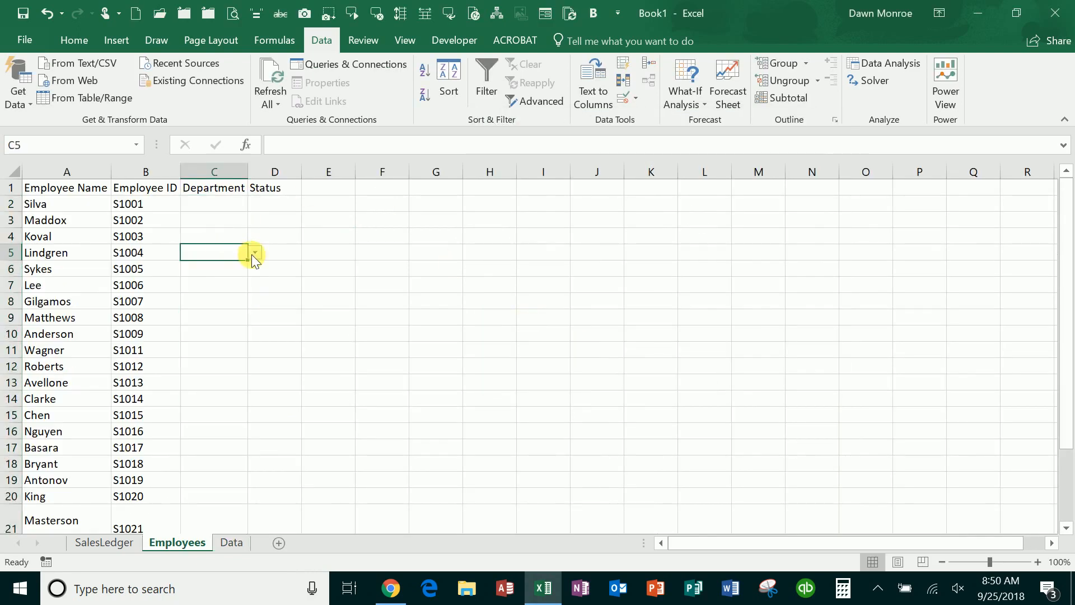
{"action": "left_click", "coordinate": [257, 254]}
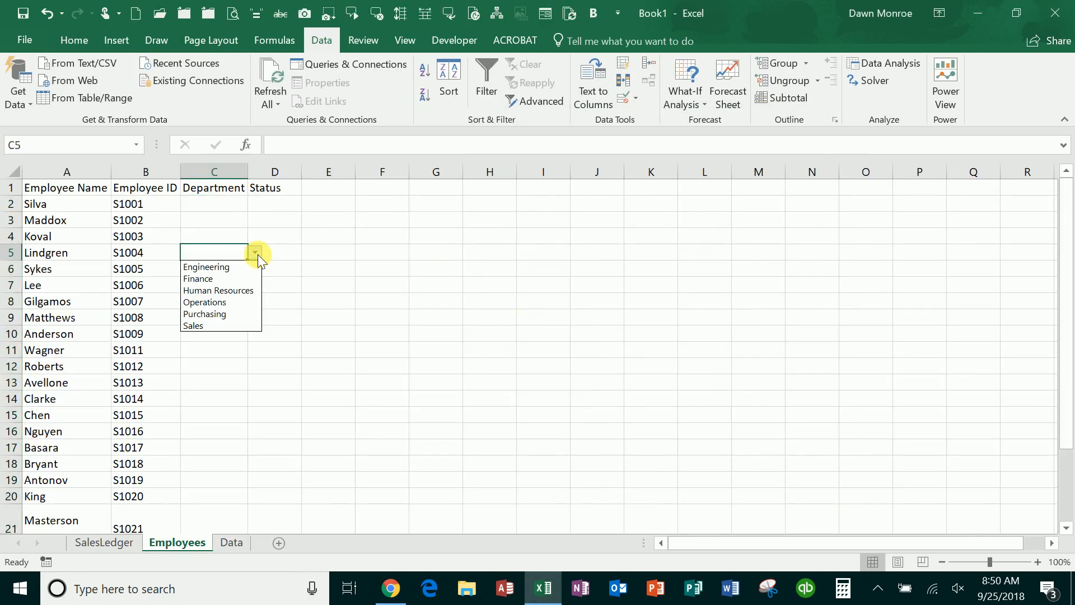
{"action": "left_click", "coordinate": [213, 278]}
Test the Department validation by entering the invalid text "fjdlksjlfs" in C8, then cancel the entry.
{"action": "left_click", "coordinate": [204, 299]}
{"action": "type", "text": "fjdlksjlfs"}
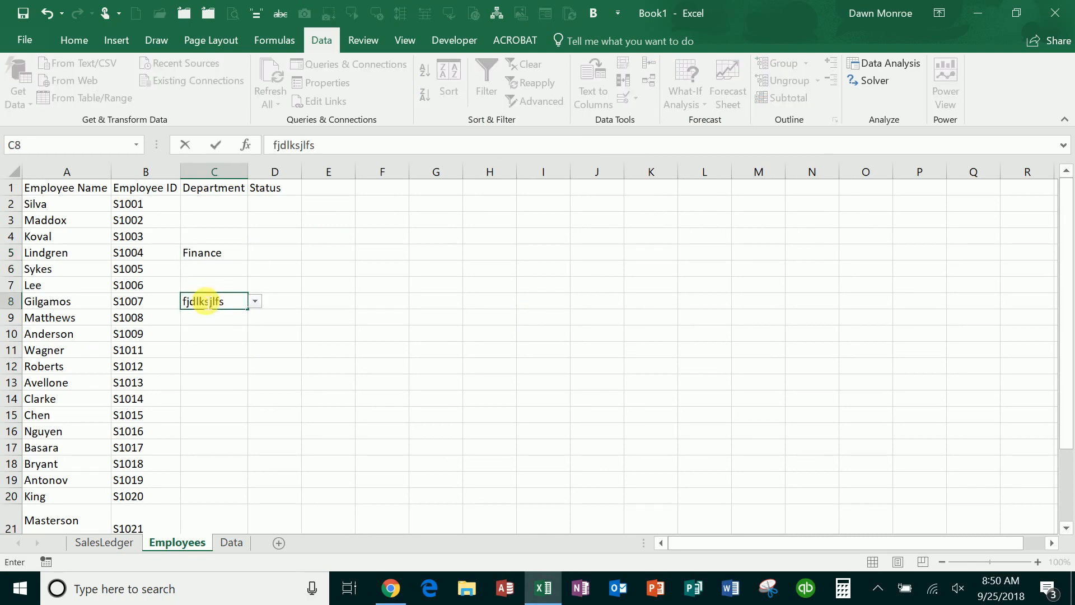
{"action": "key", "text": "Return"}
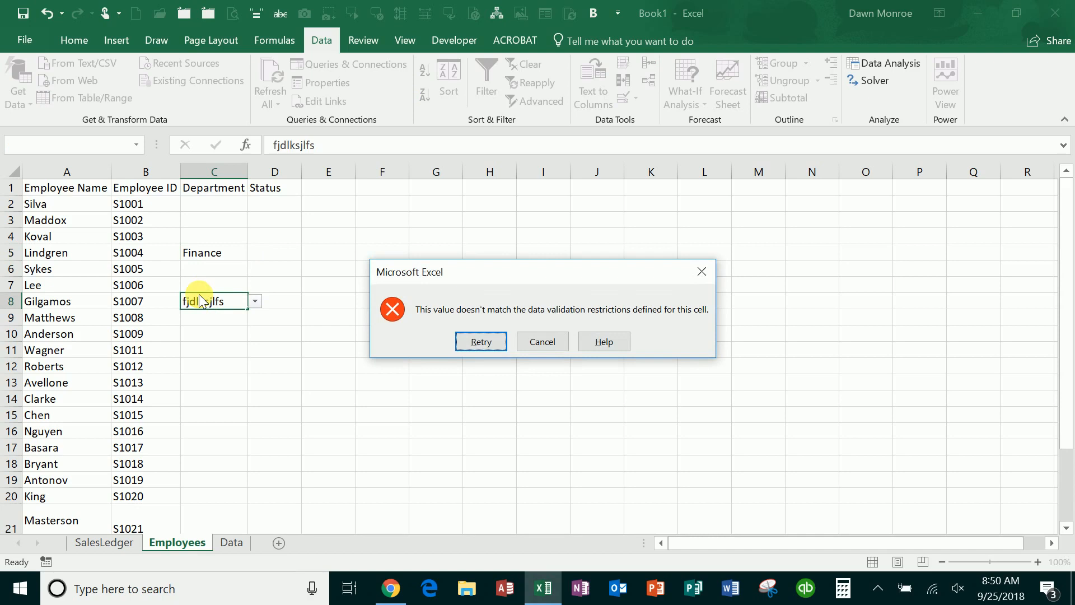
{"action": "left_click", "coordinate": [480, 341]}
{"action": "left_click", "coordinate": [257, 303]}
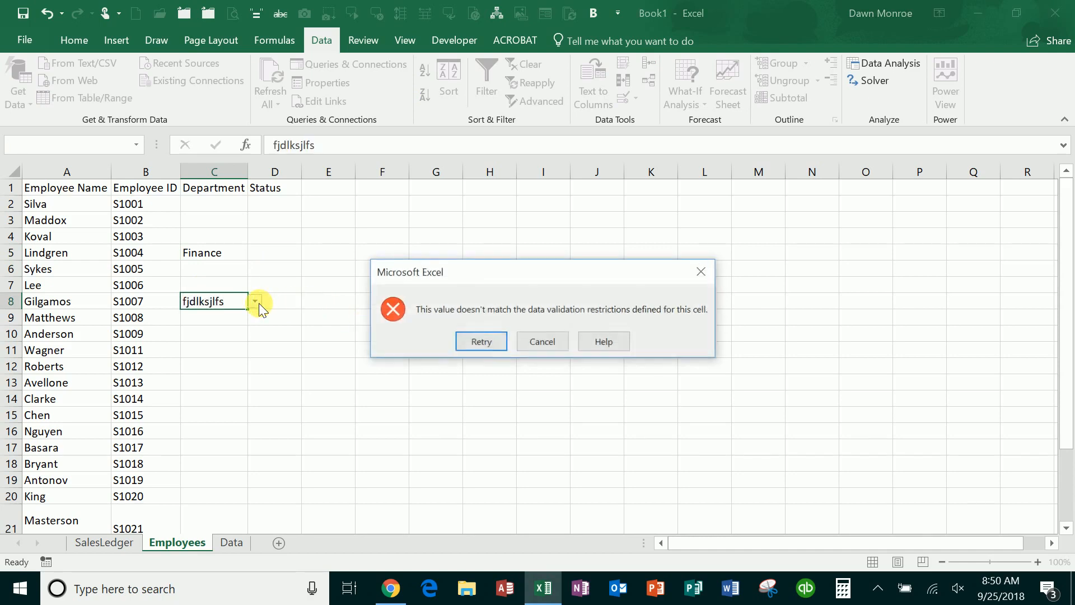
{"action": "left_click", "coordinate": [544, 341]}
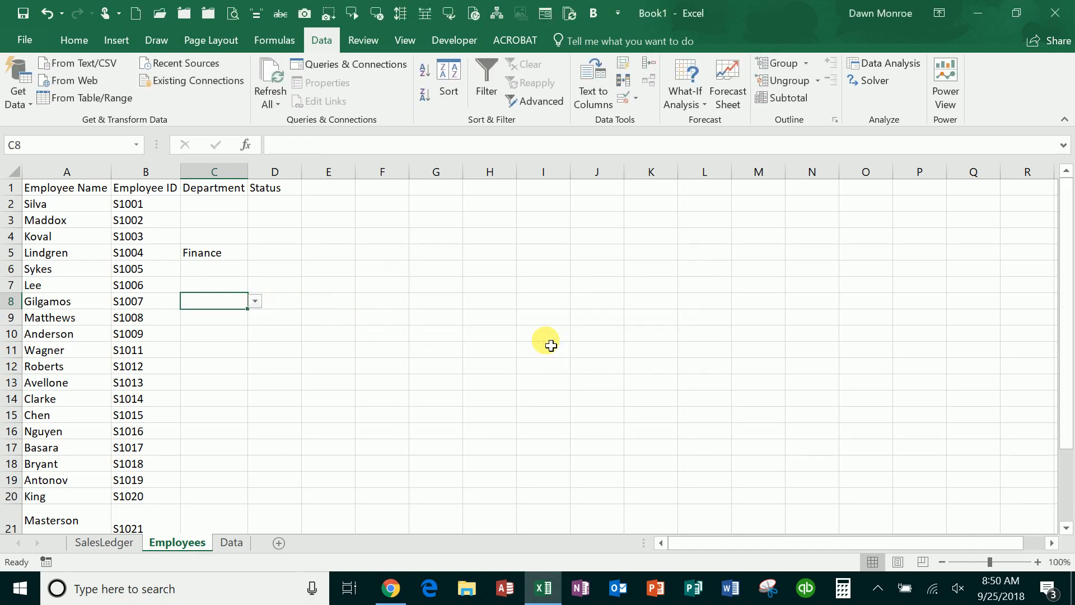
{"action": "key", "text": "Down"}
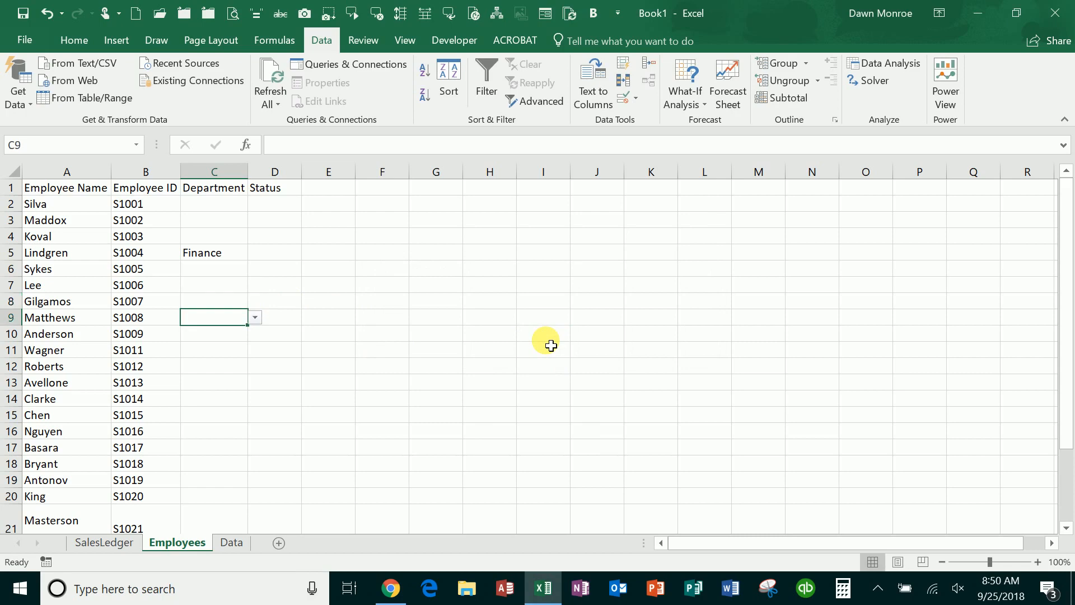
Apply list validation to the Status cells D2:D100, entering "Exempt, NonExempt" directly as the source.
{"action": "left_click", "coordinate": [290, 209]}
{"action": "left_click_drag", "start_coordinate": [290, 209], "coordinate": [269, 454]}
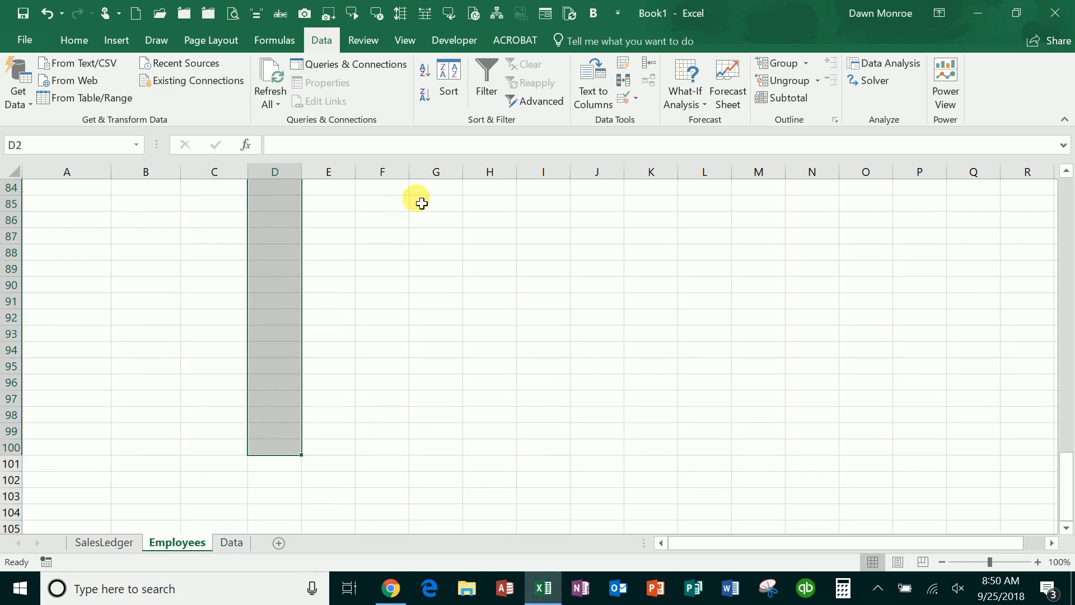
{"action": "left_click", "coordinate": [637, 98]}
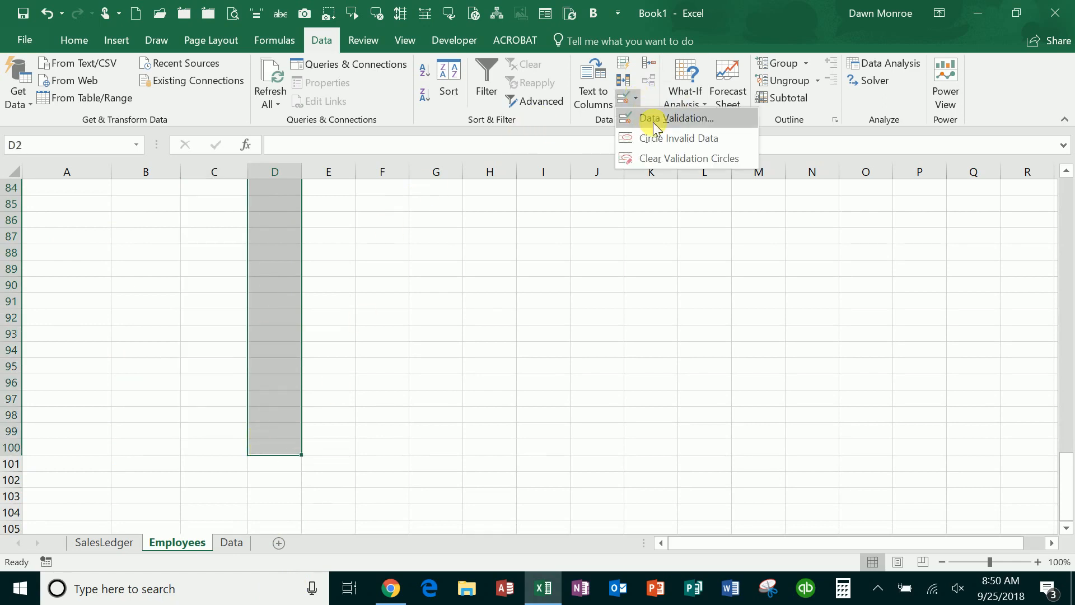
{"action": "left_click", "coordinate": [650, 120]}
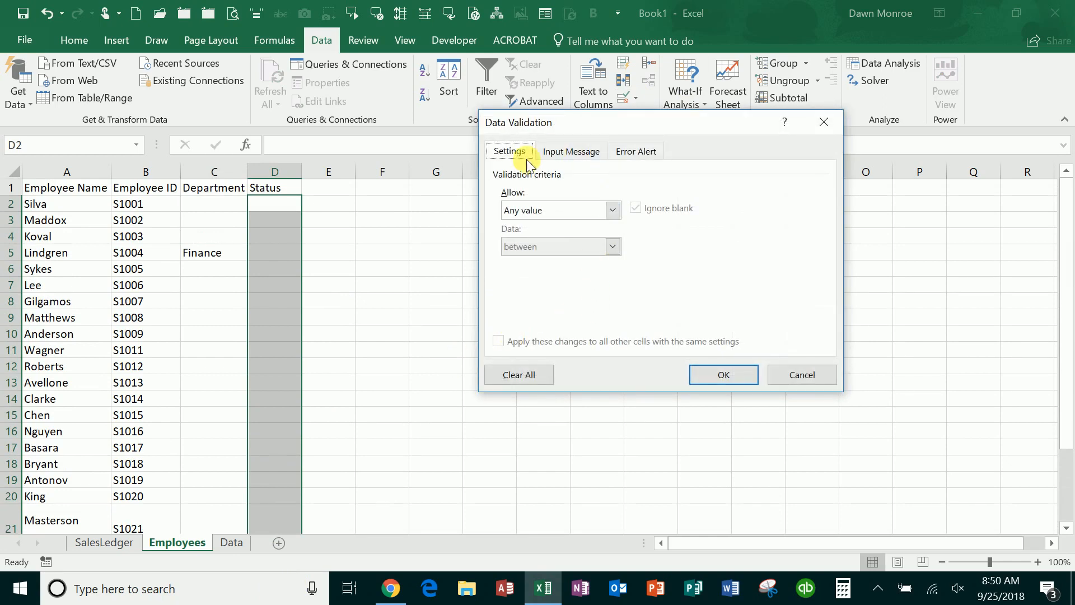
{"action": "left_click", "coordinate": [617, 213]}
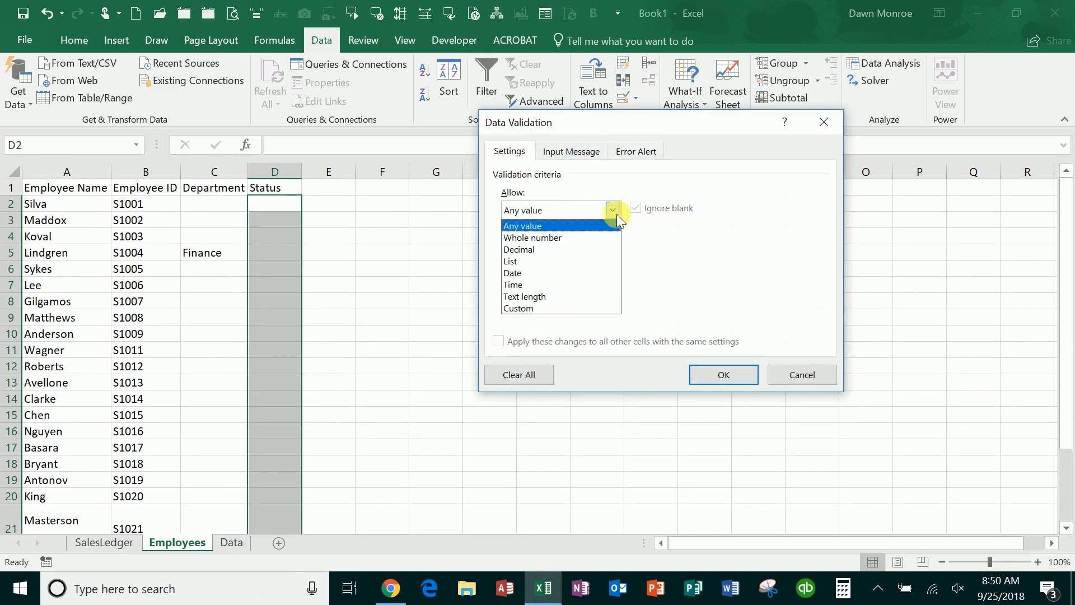
{"action": "left_click", "coordinate": [571, 263]}
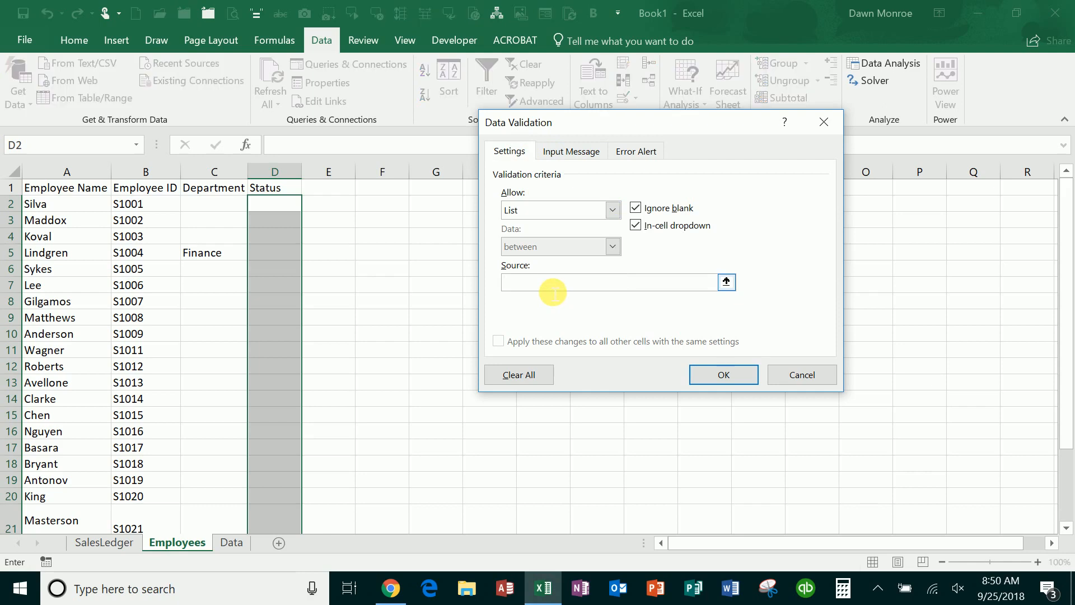
{"action": "type", "text": "Exempt, NonExempt"}
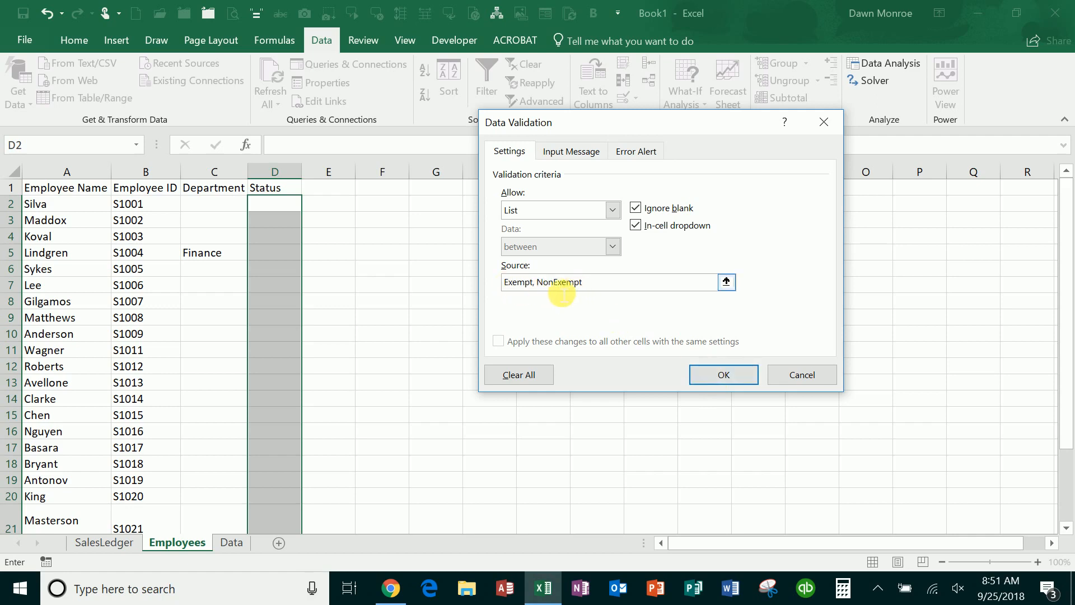
{"action": "left_click", "coordinate": [717, 372]}
Choose Exempt from the Status drop-down list in D6.
{"action": "left_click", "coordinate": [286, 273]}
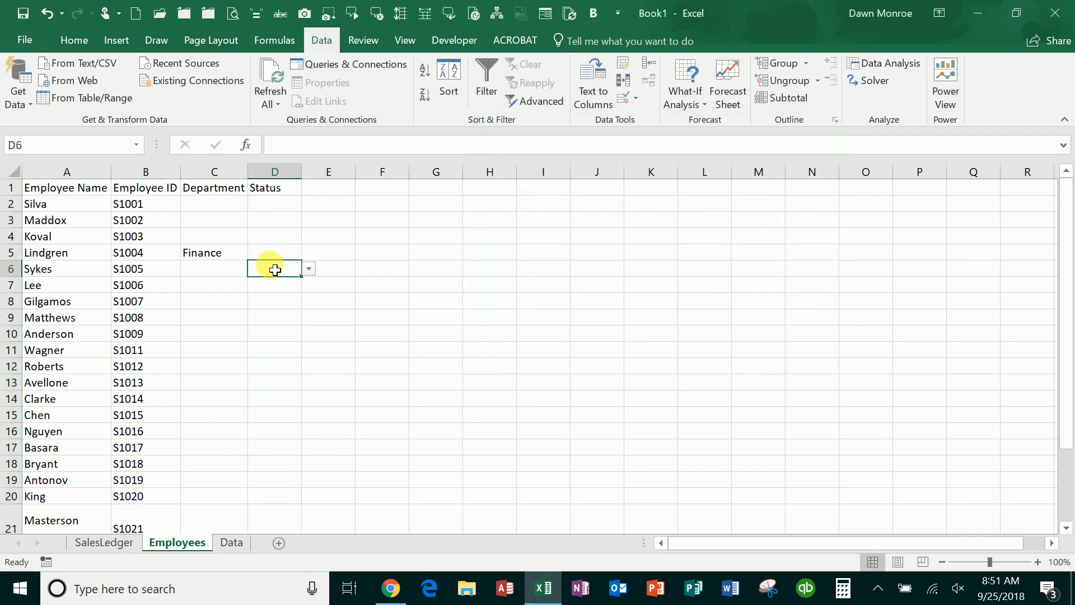
{"action": "left_click", "coordinate": [309, 268]}
{"action": "left_click", "coordinate": [302, 283]}
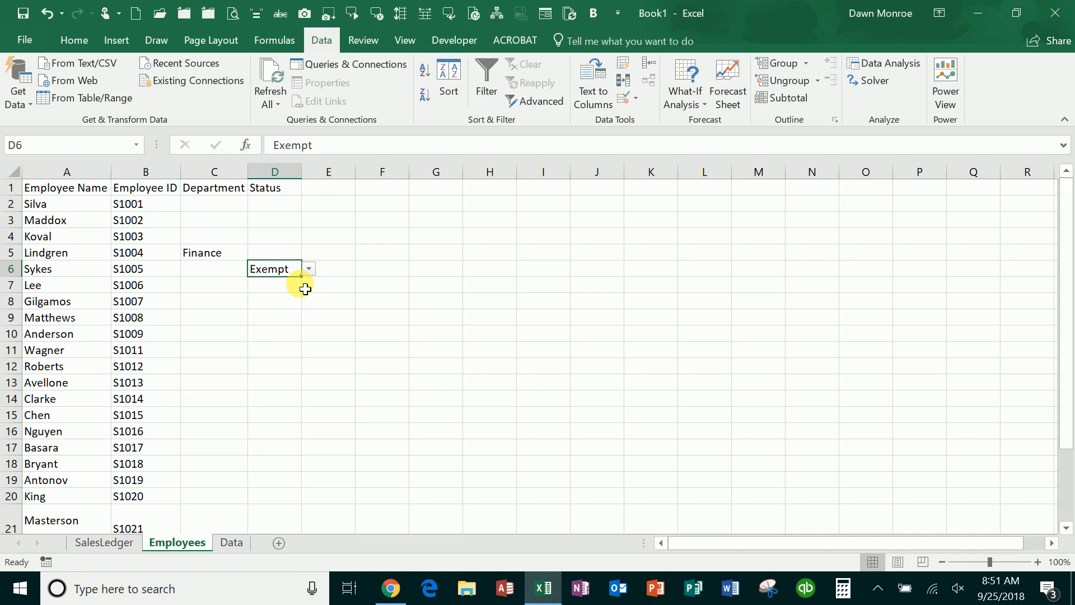
Find and select all cells with data validation on the Employees sheet, and check how far down the Department and Status ranges extend.
{"action": "left_click", "coordinate": [76, 41]}
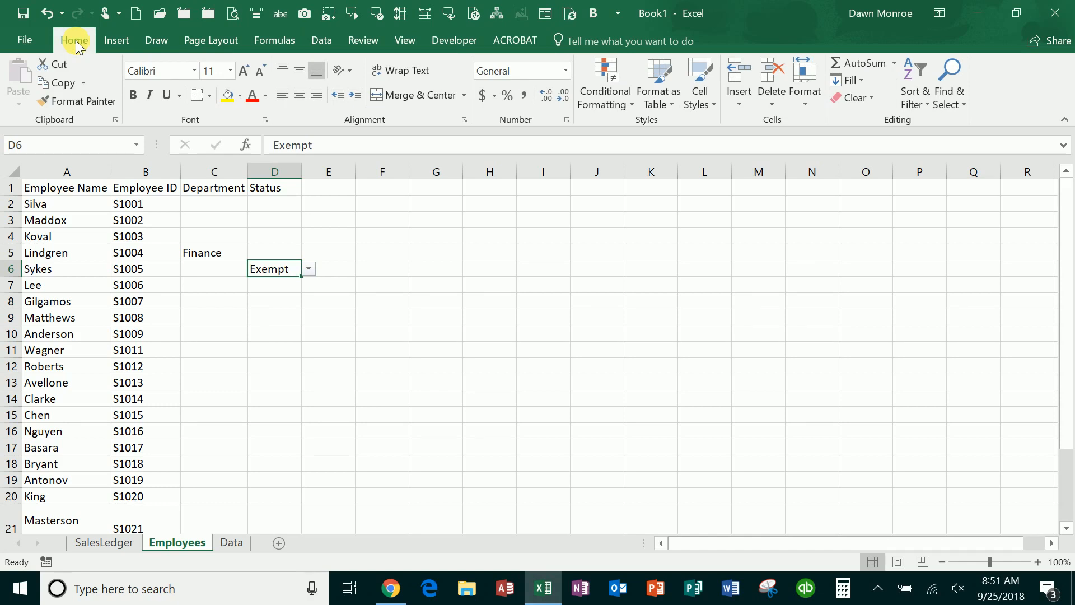
{"action": "left_click", "coordinate": [955, 105]}
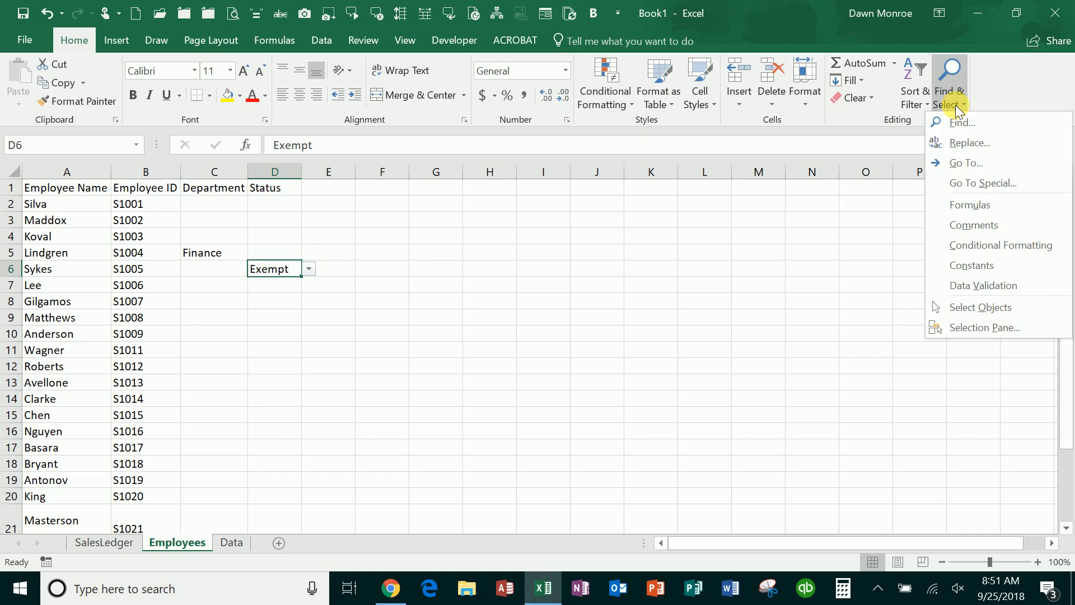
{"action": "left_click", "coordinate": [983, 286]}
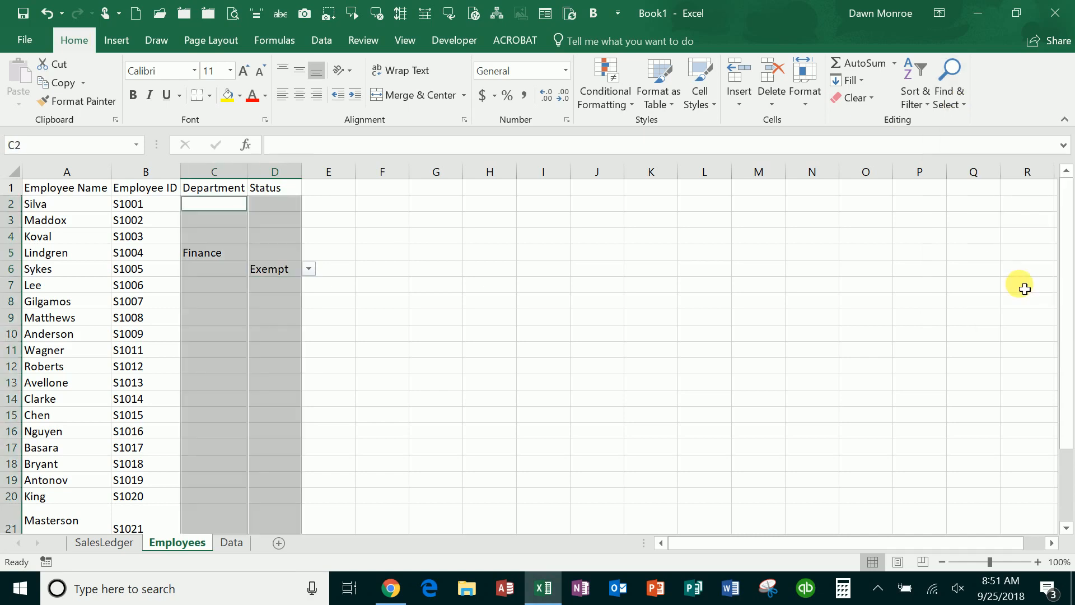
{"action": "scroll", "coordinate": [263, 389], "scroll_direction": "down", "scroll_amount": 1}
{"action": "scroll", "coordinate": [269, 394], "scroll_direction": "down", "scroll_amount": 13}
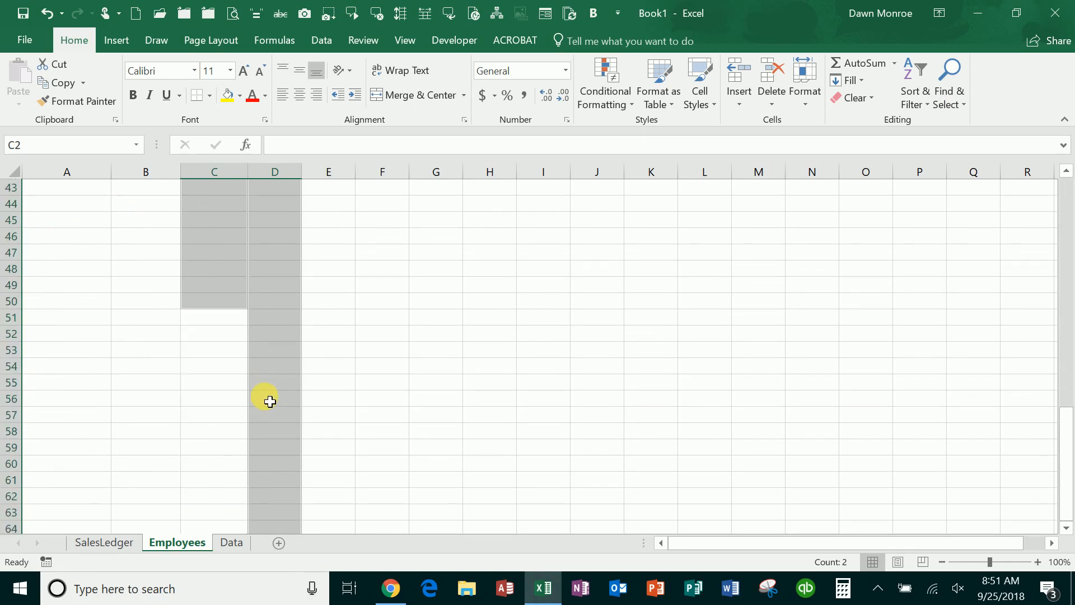
{"action": "scroll", "coordinate": [270, 400], "scroll_direction": "up", "scroll_amount": 14}
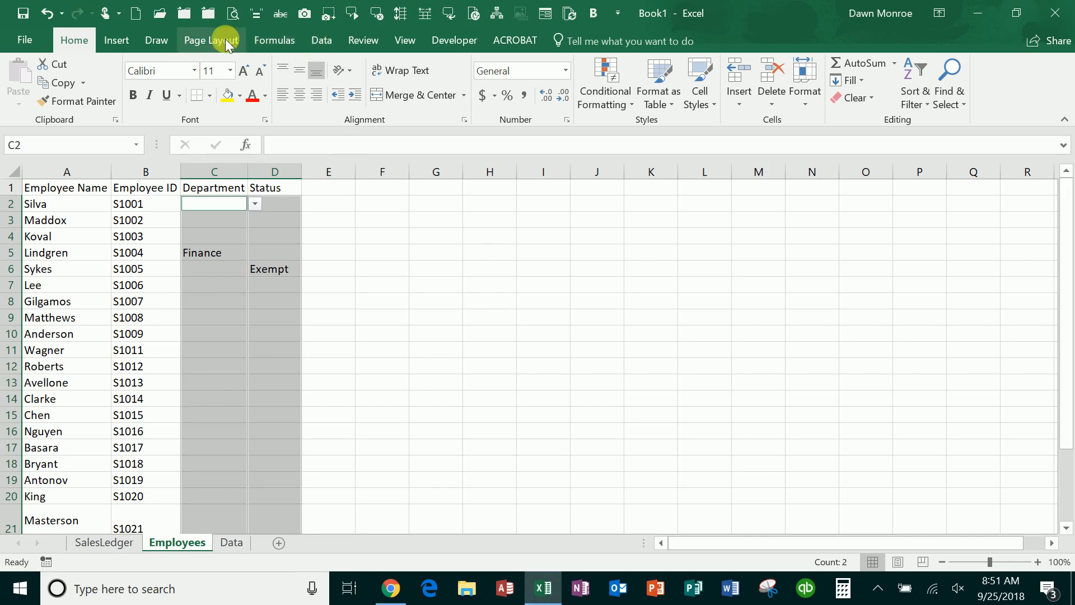
{"action": "left_click", "coordinate": [321, 40]}
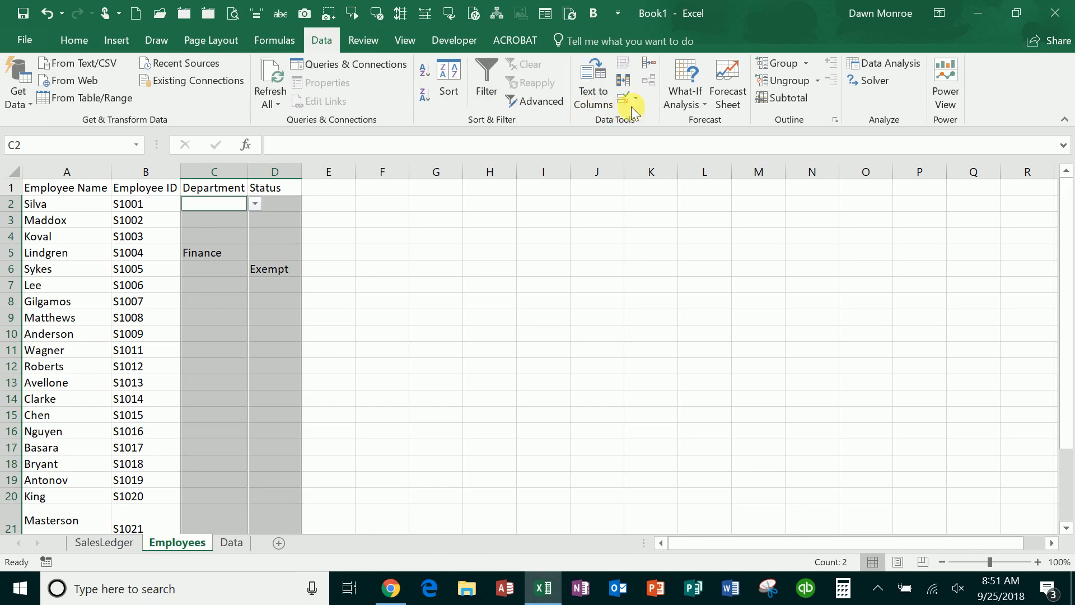
{"action": "left_click", "coordinate": [638, 100]}
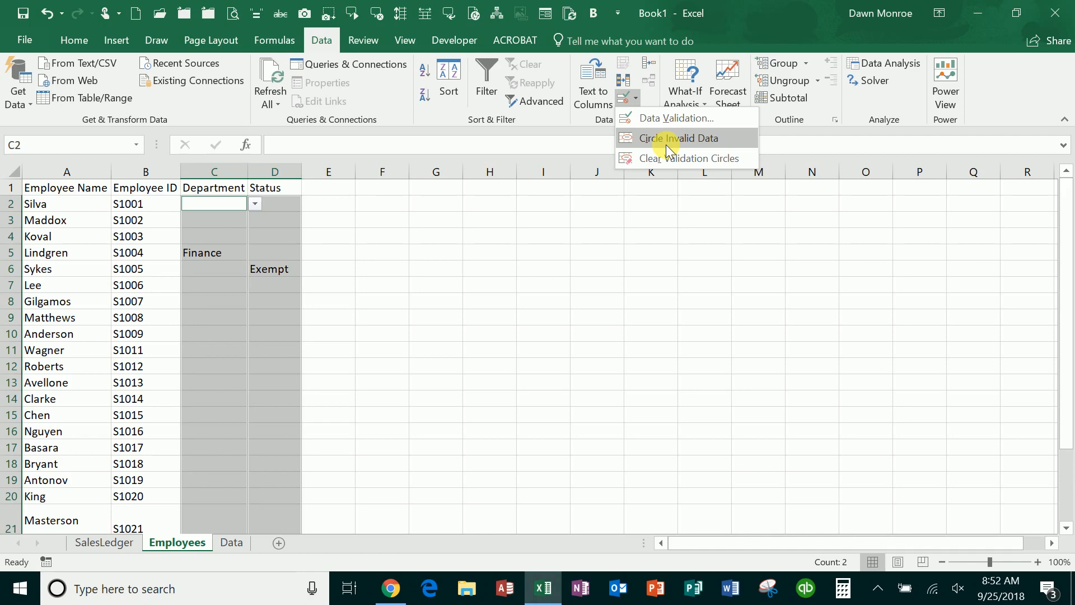
{"action": "left_click", "coordinate": [875, 591]}
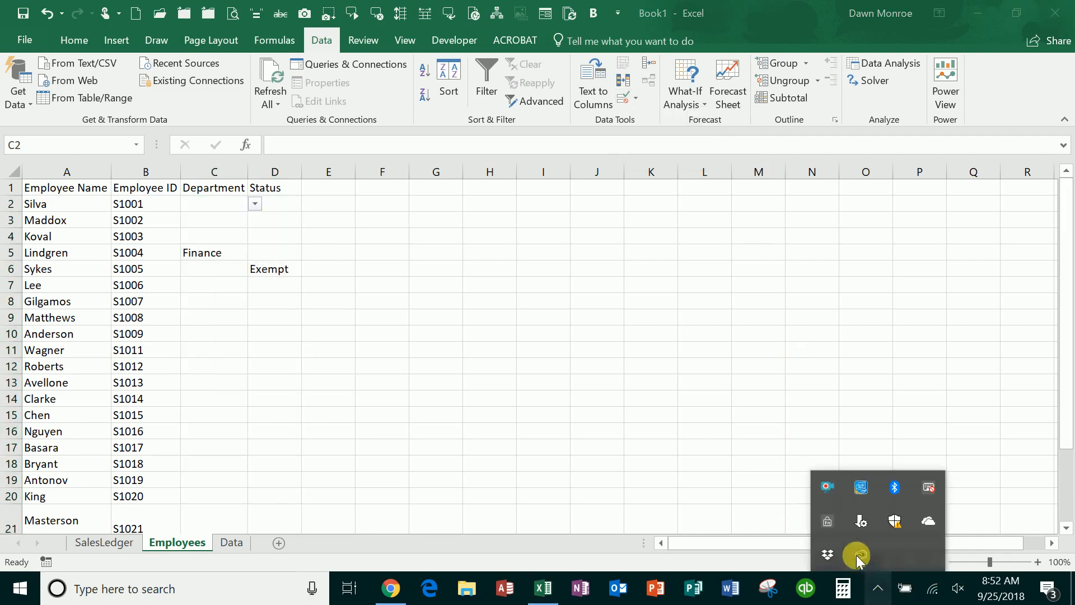